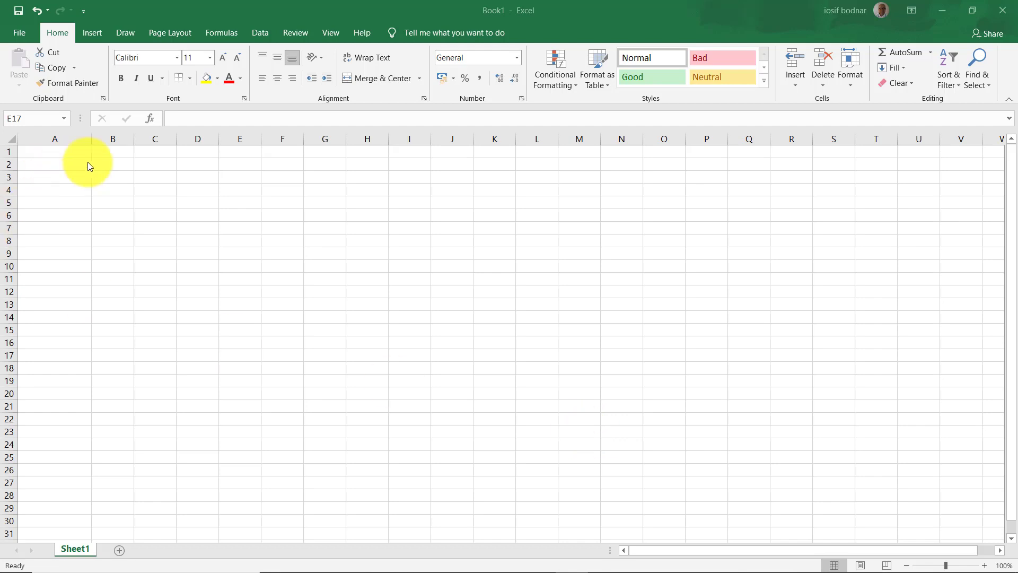
- Enter Addition and Subtraction in A6:A7, correcting the 'Addtion' typo
click(43, 222)
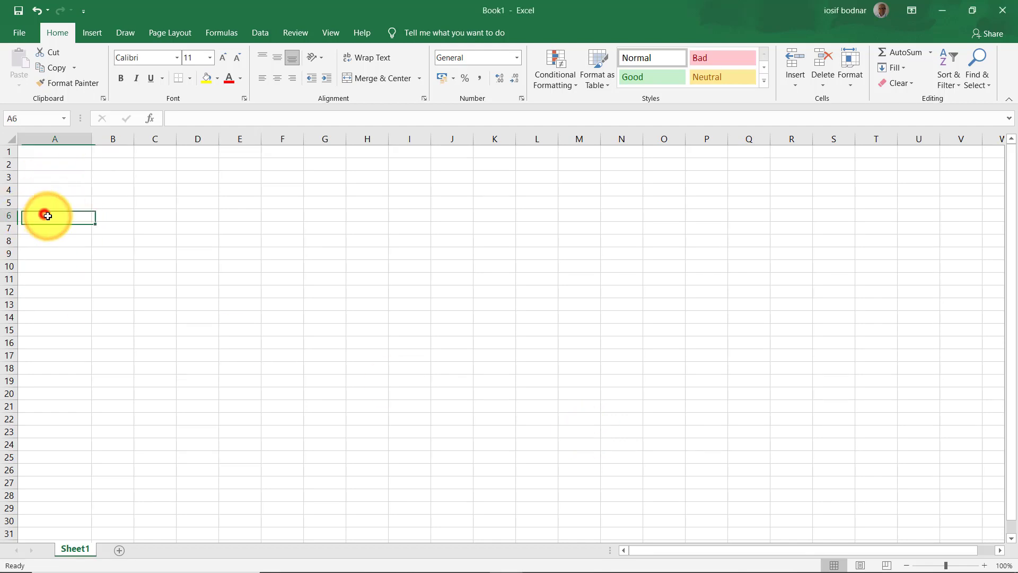
text(A)
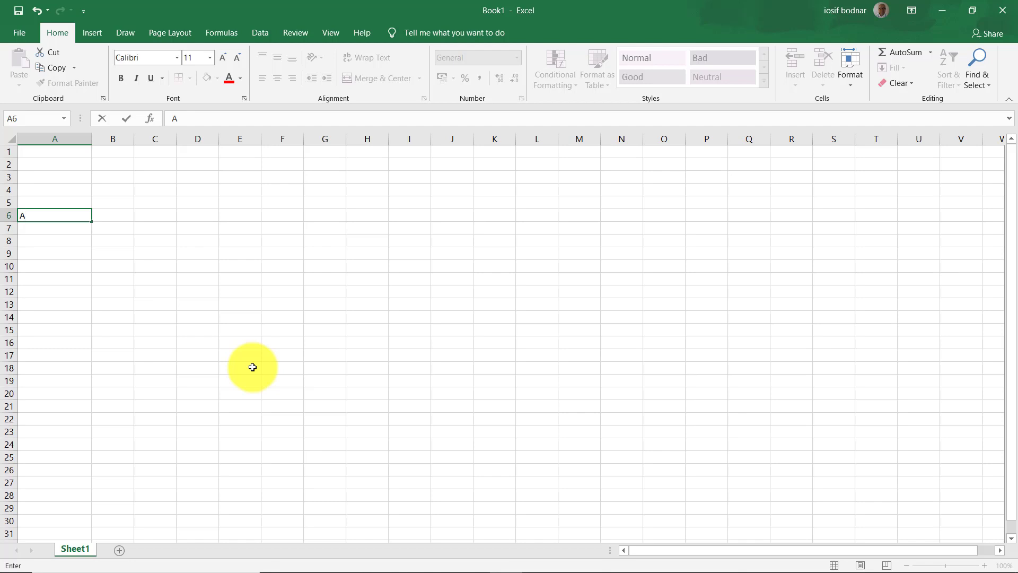
text(ddtion)
key(Return)
text(S)
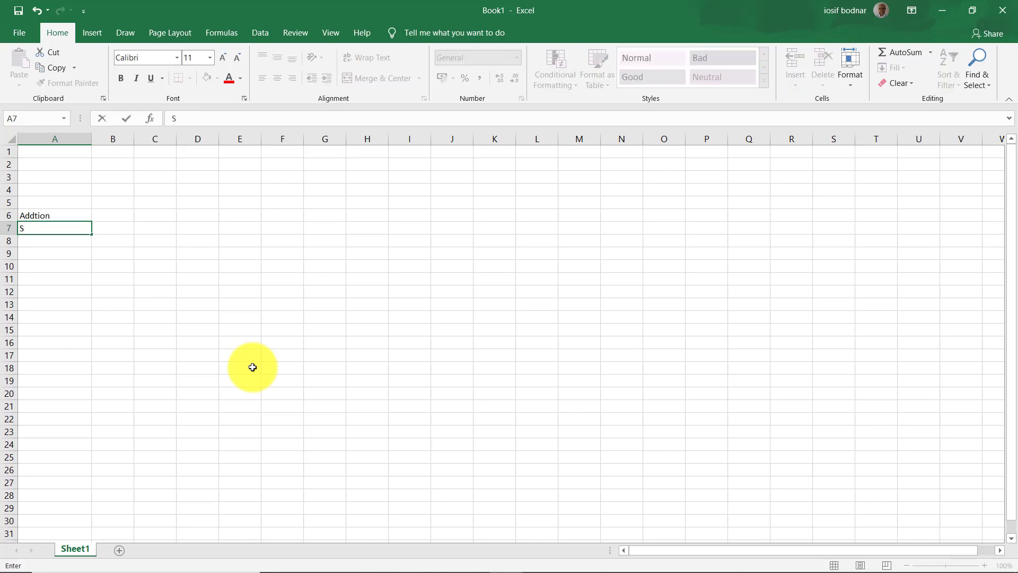
text(ubtraction)
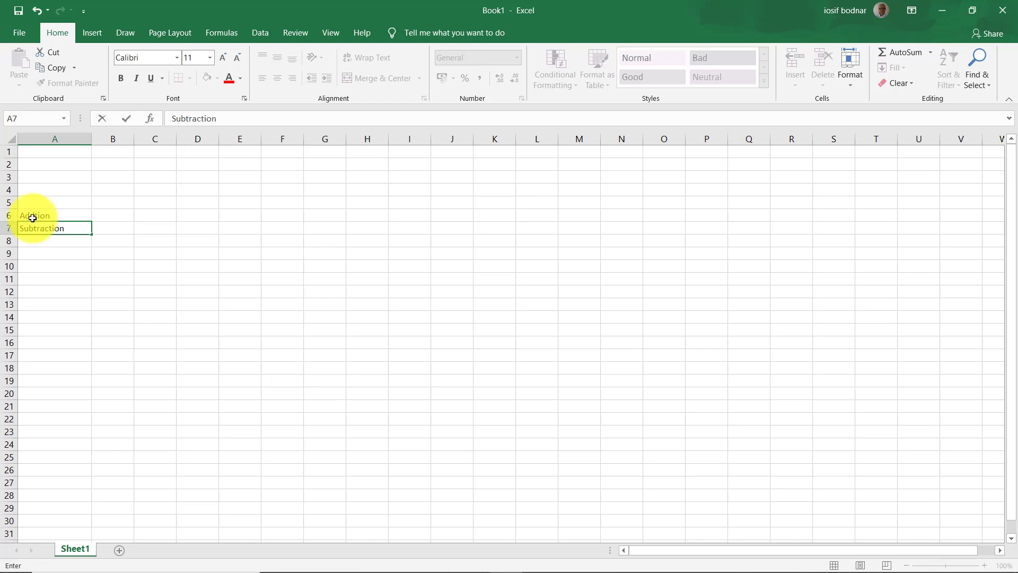
click(33, 218)
double_click(34, 216)
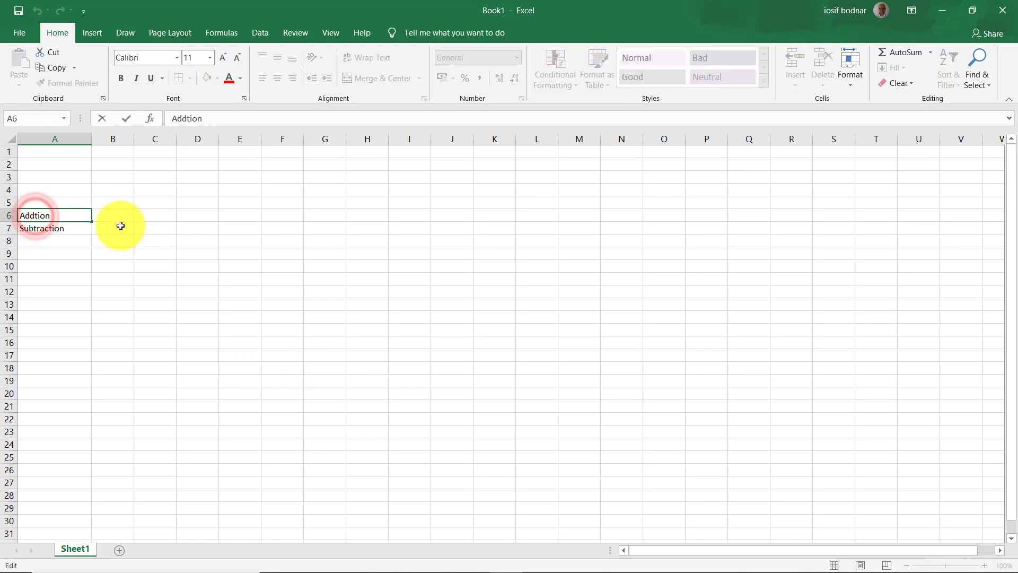
text(i)
- Enter Multiplication, Division and Exponentiation in A8:A10
click(37, 240)
text(Multi)
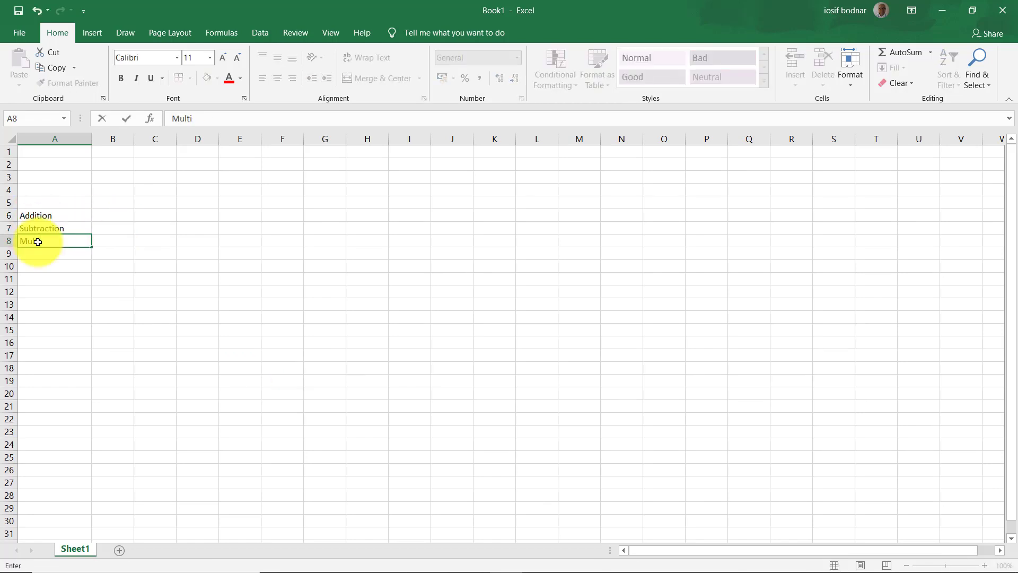
text(plication)
key(Return)
text(D)
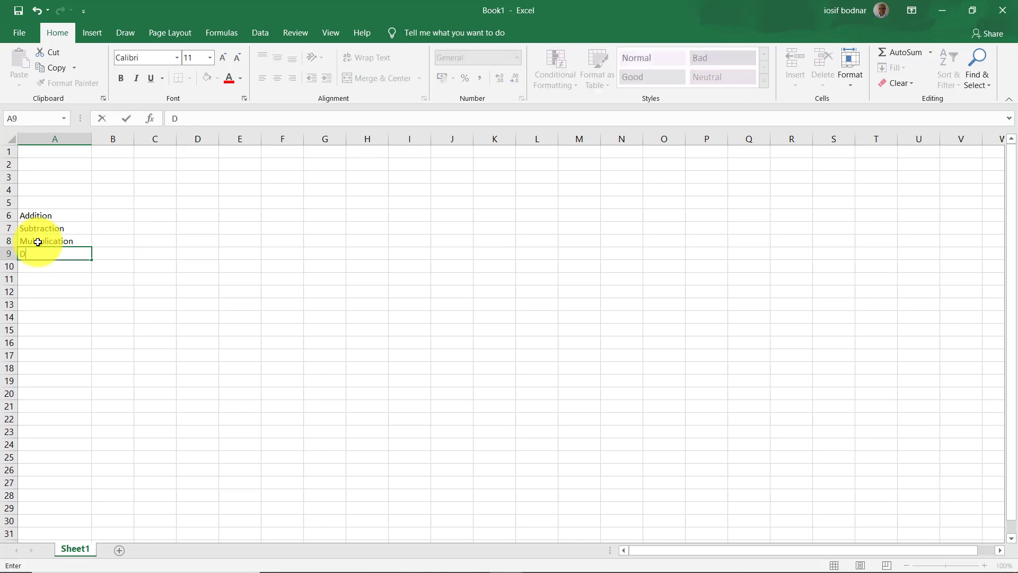
text(ivision)
key(Return)
text(Ex)
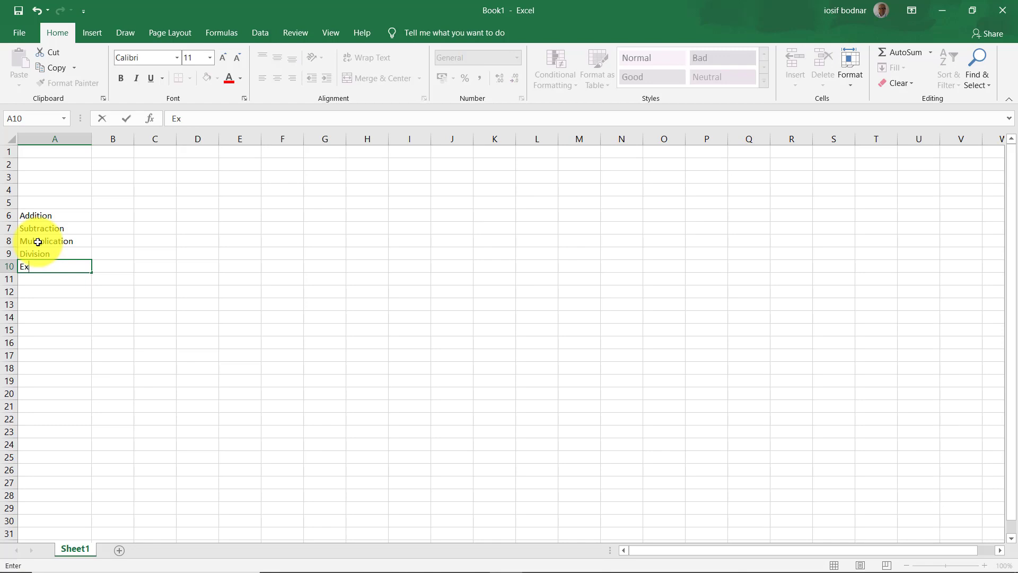
text(ponentiation)
click(121, 218)
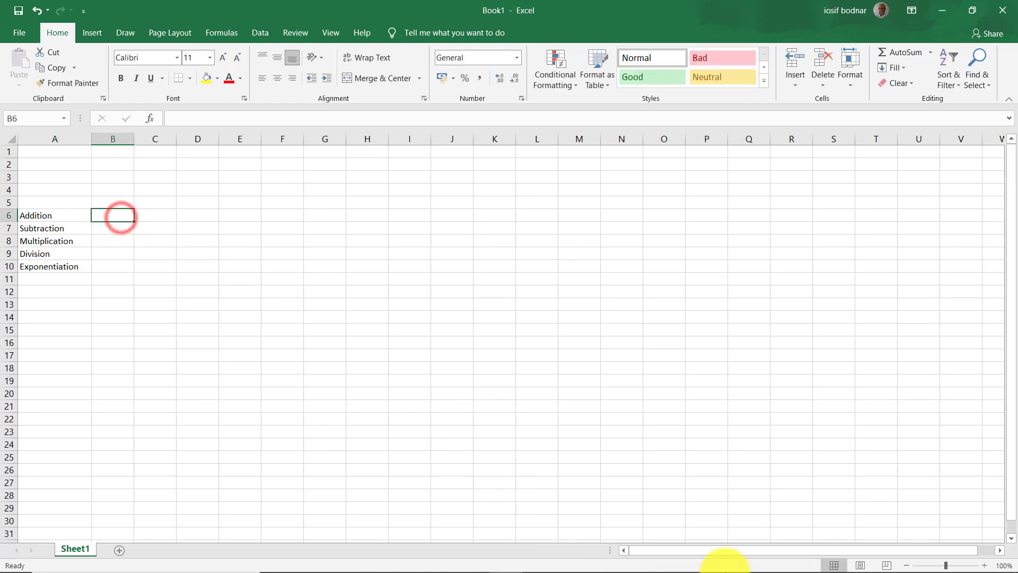
- Enter 25 in B6 and insert a blank row above Exponentiation
mouse_move(727, 563)
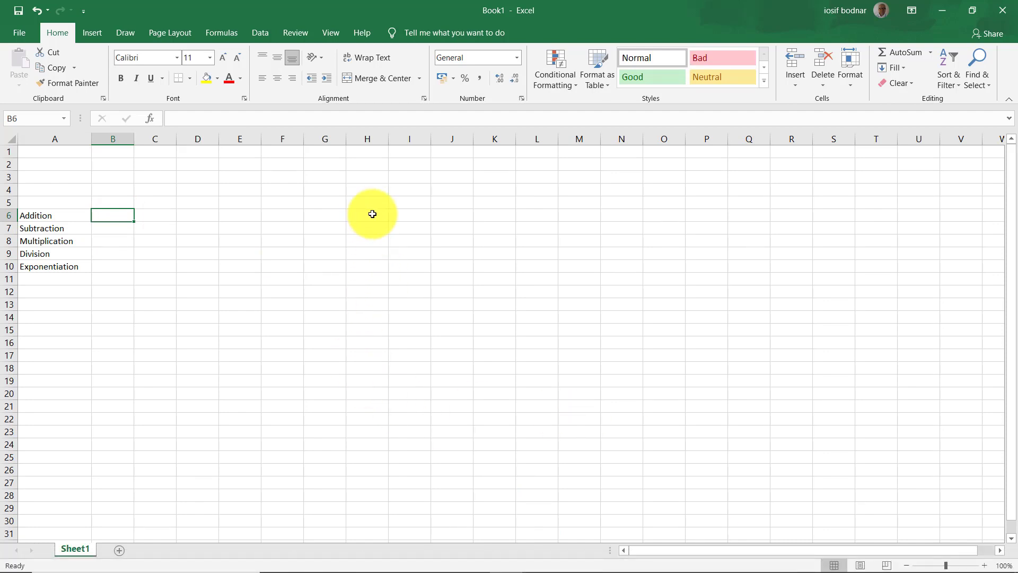
text(25)
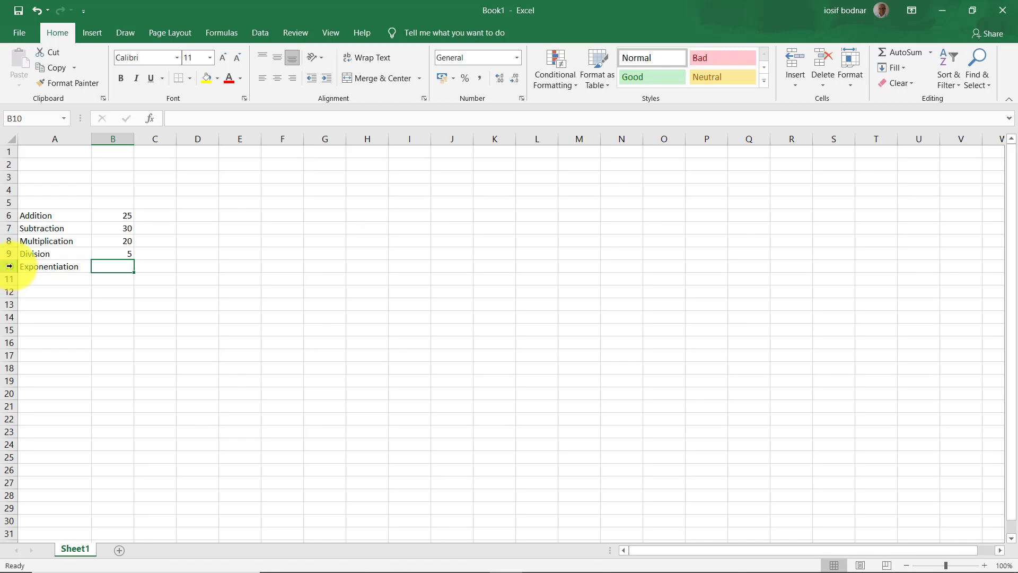
right_click(9, 266)
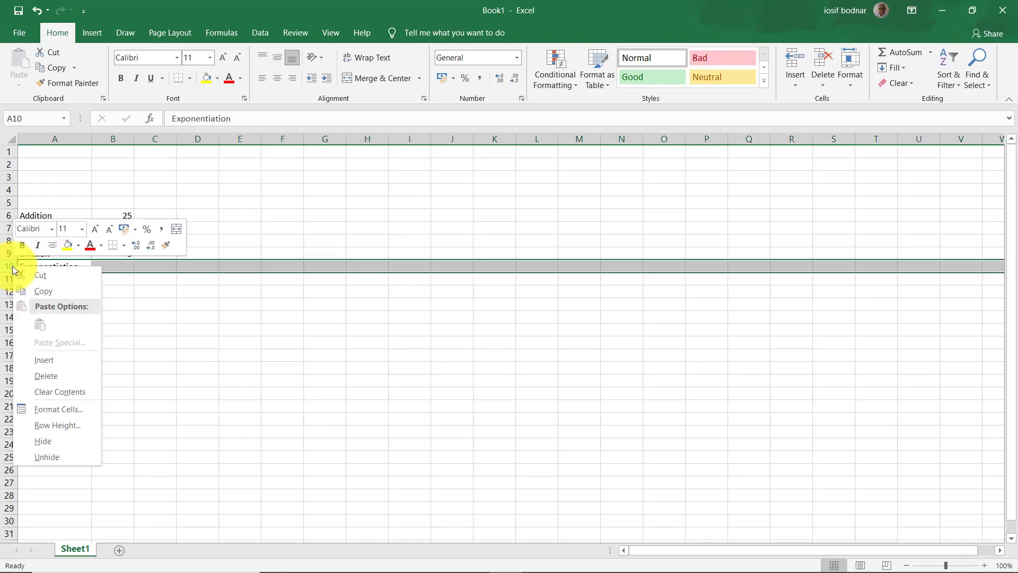
click(55, 356)
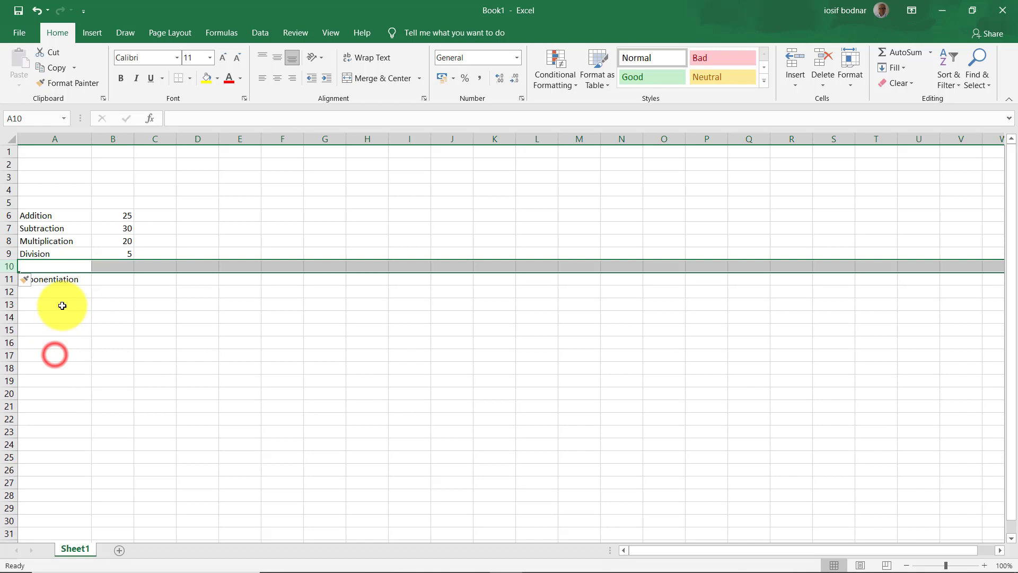
- Add a Procentage row with value 50 and set Exponentiation's value to 6
click(46, 266)
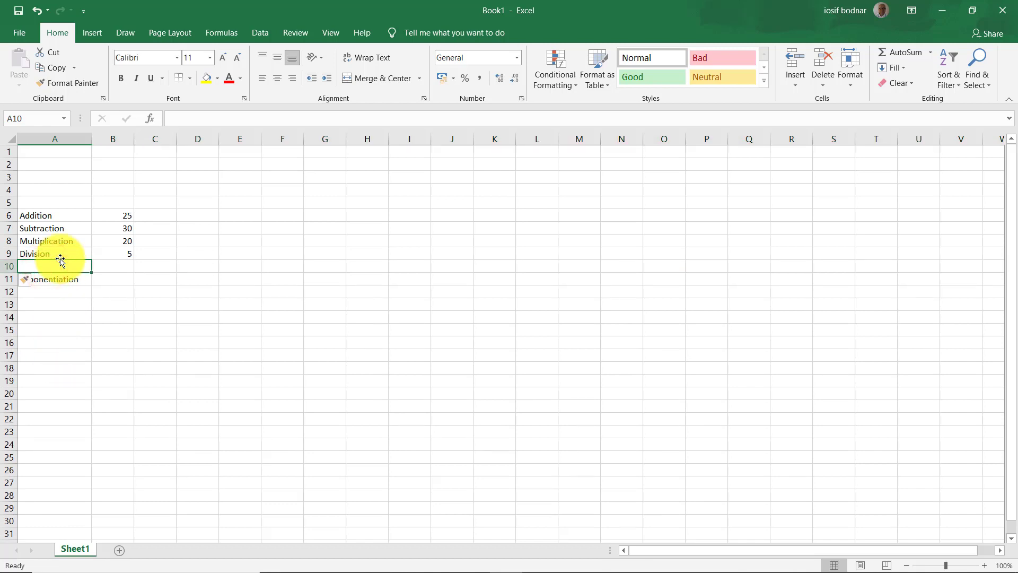
text(Pro)
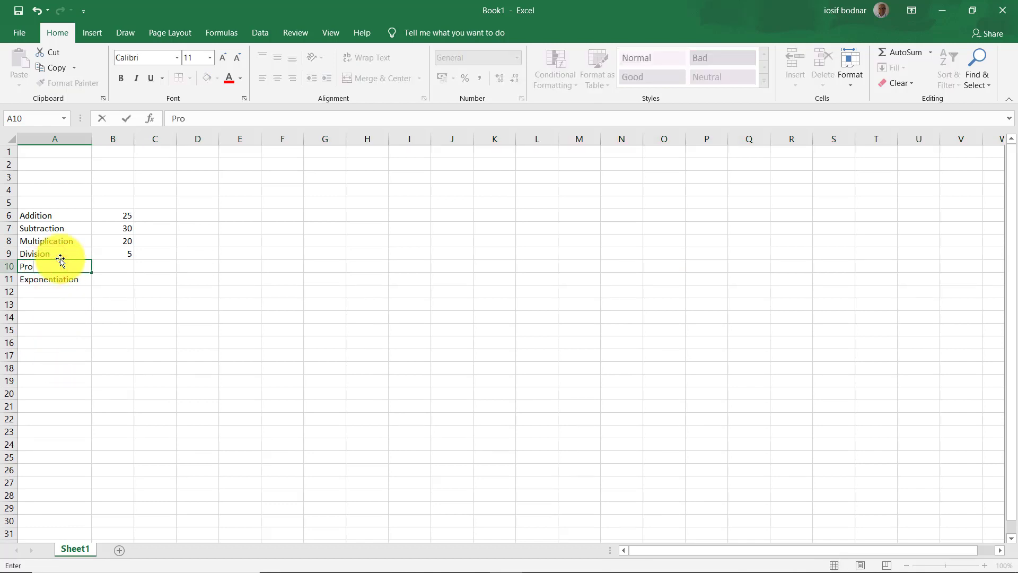
text(centage)
key(Tab)
text(50)
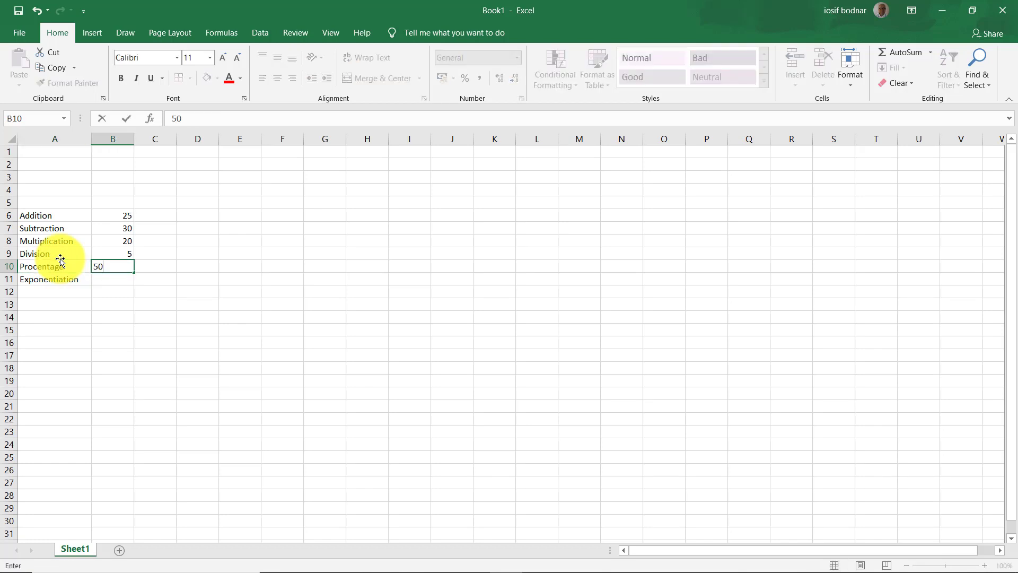
key(Down)
text(6)
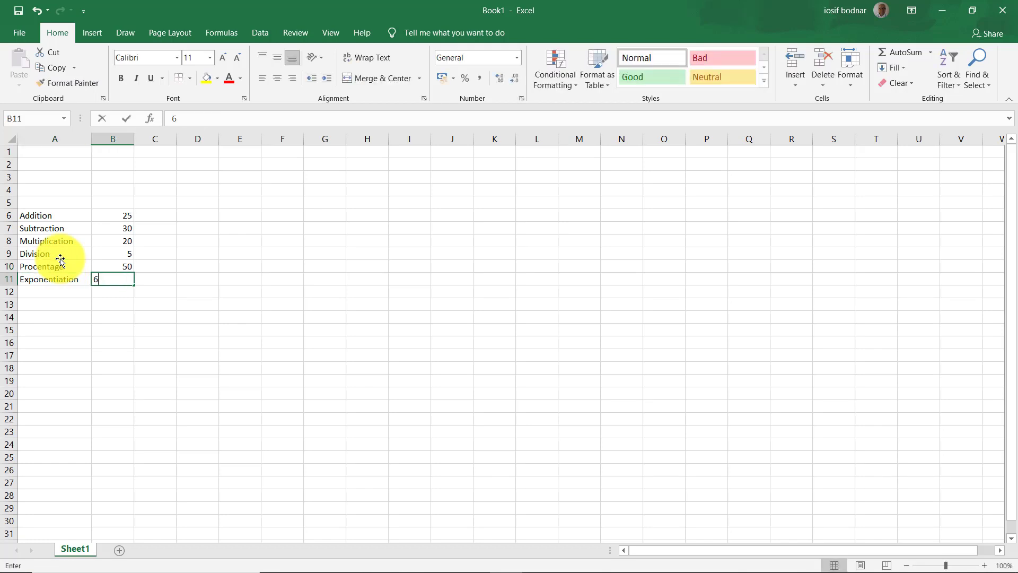
key(Tab)
key(Up)
key(Up)
key(Up)
key(Up)
key(Up)
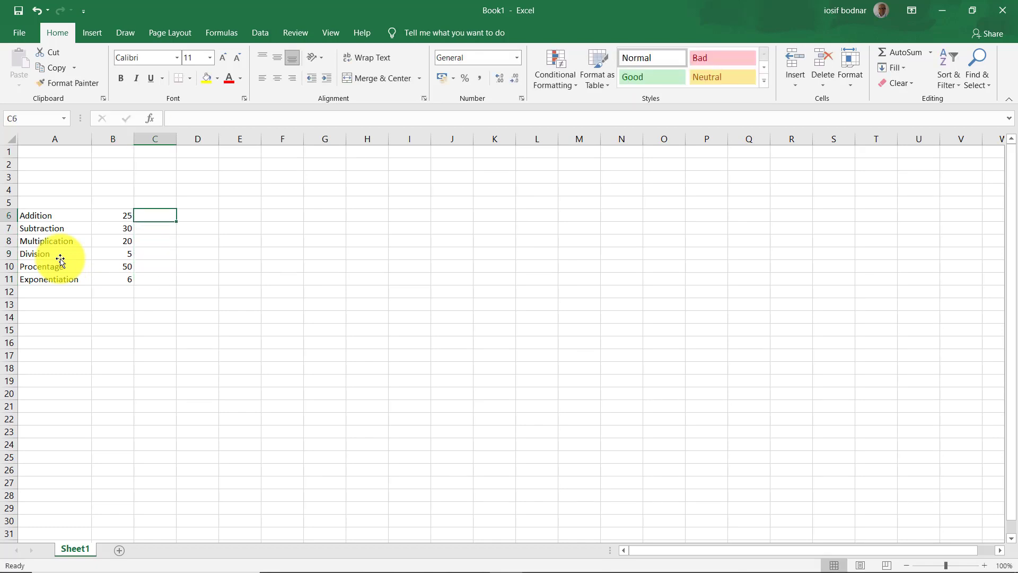
- Enter 50, 25, 85 and 46 in C6:C9 and 10% in C10
text(50)
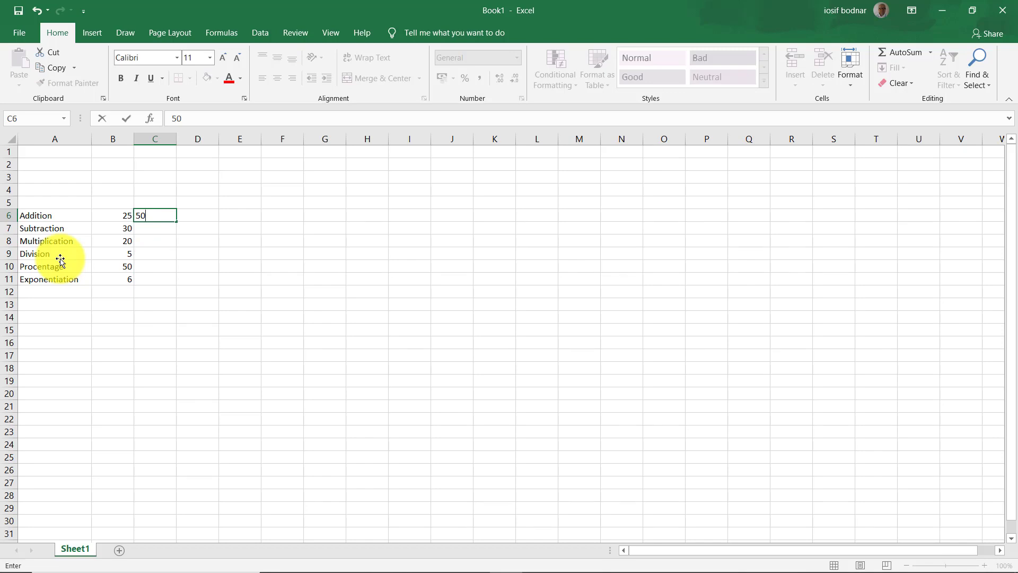
key(Return)
text(25)
key(Return)
text(85)
key(Return)
text(46)
key(Return)
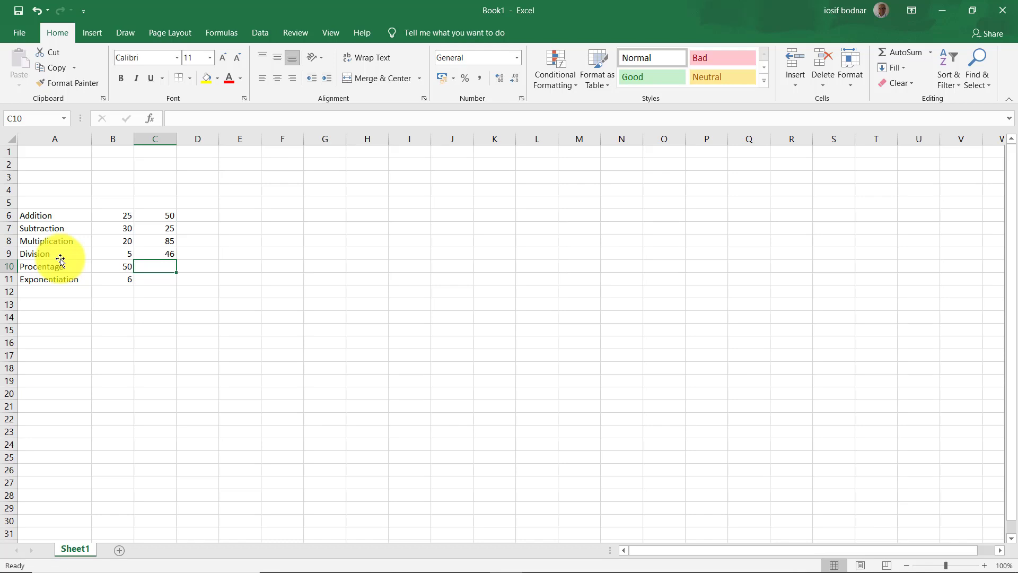
text(10)
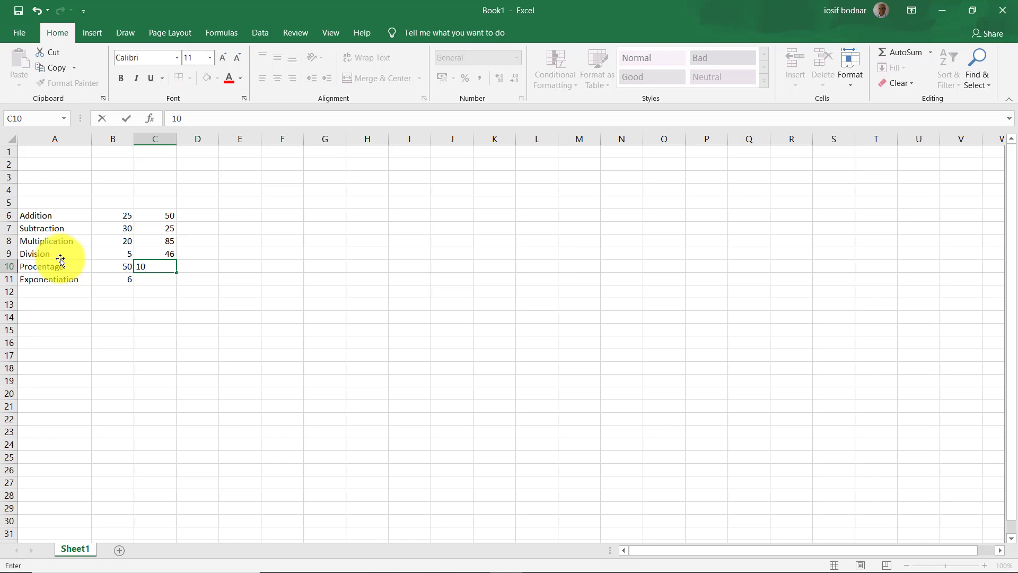
text(%)
- Switch C10 to General number format, then back to Percentage so it shows 10%
key(Return)
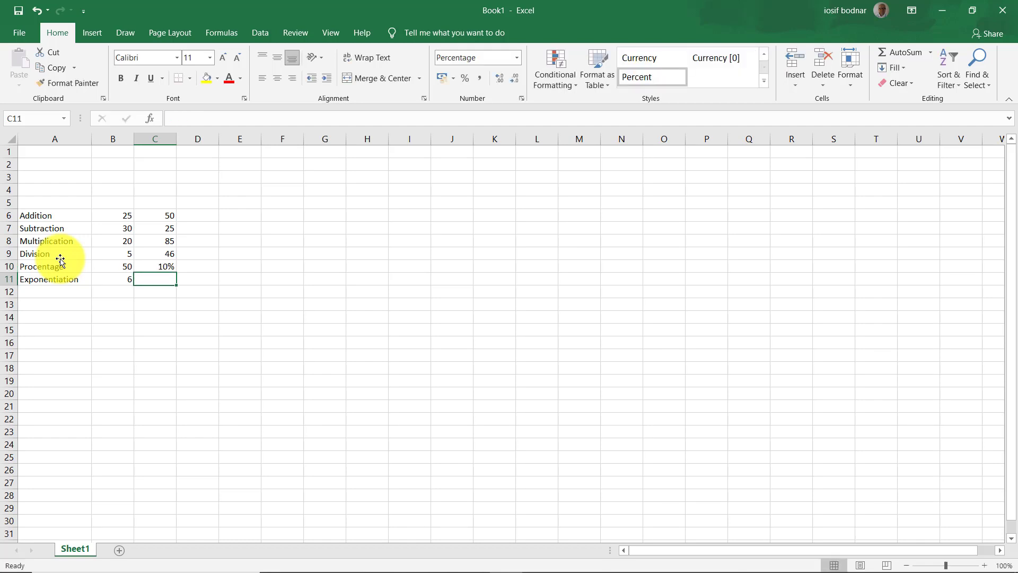
click(151, 268)
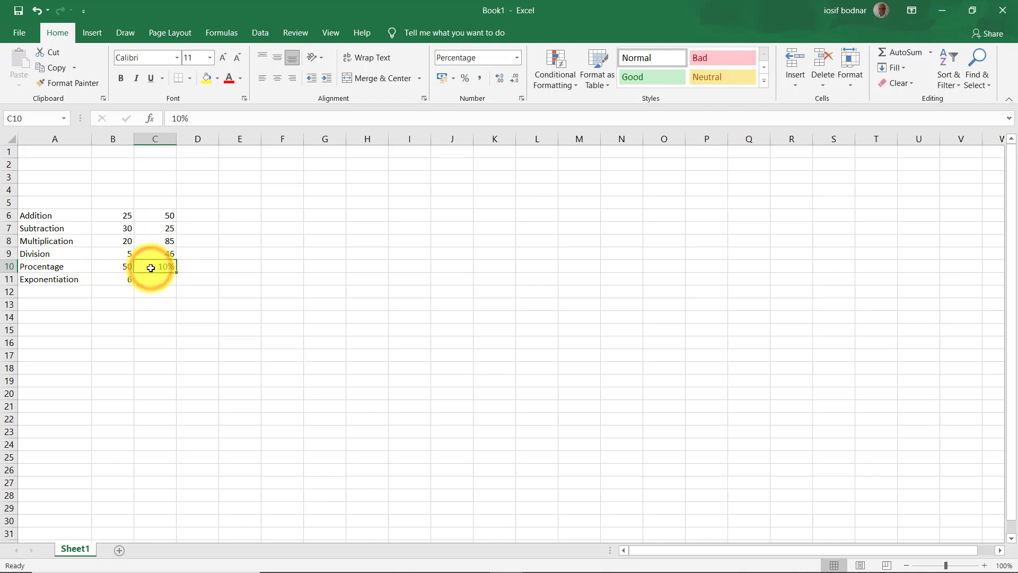
click(521, 99)
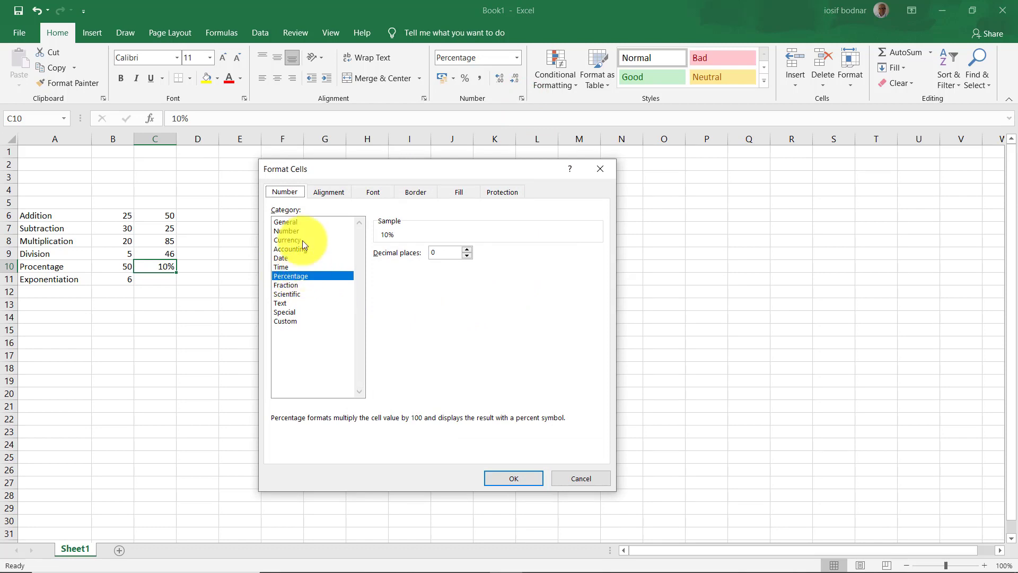
click(283, 222)
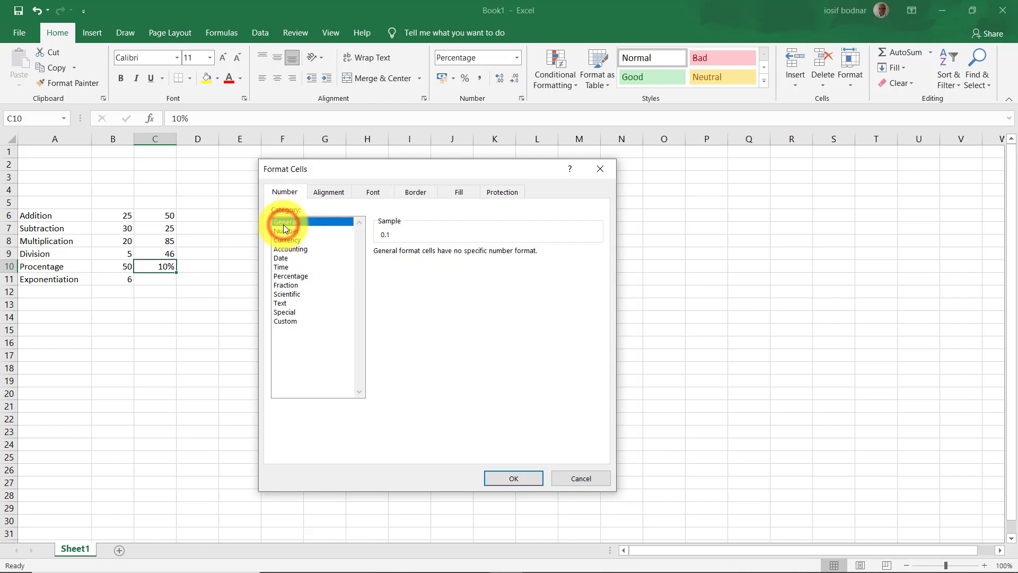
click(512, 478)
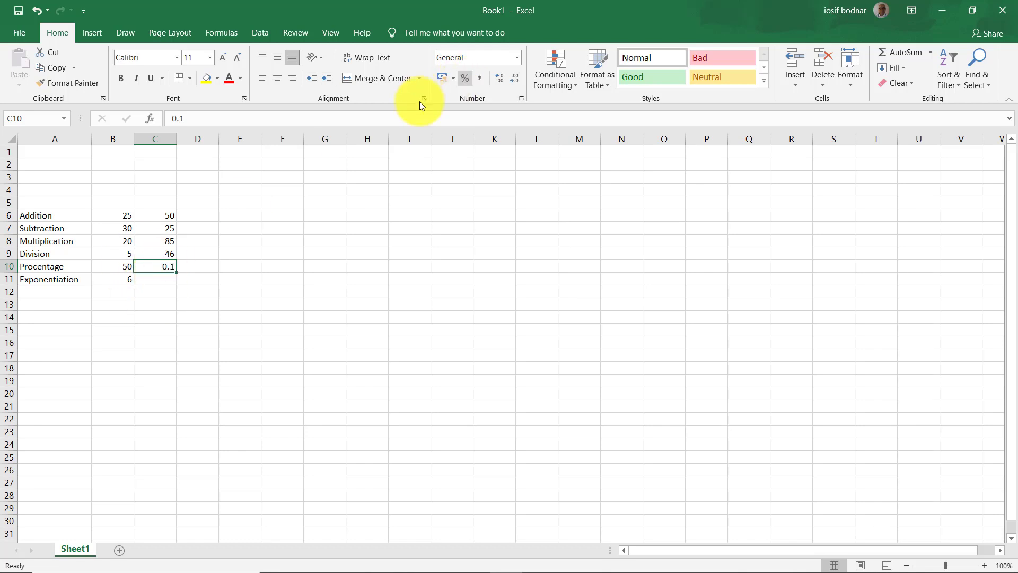
click(466, 79)
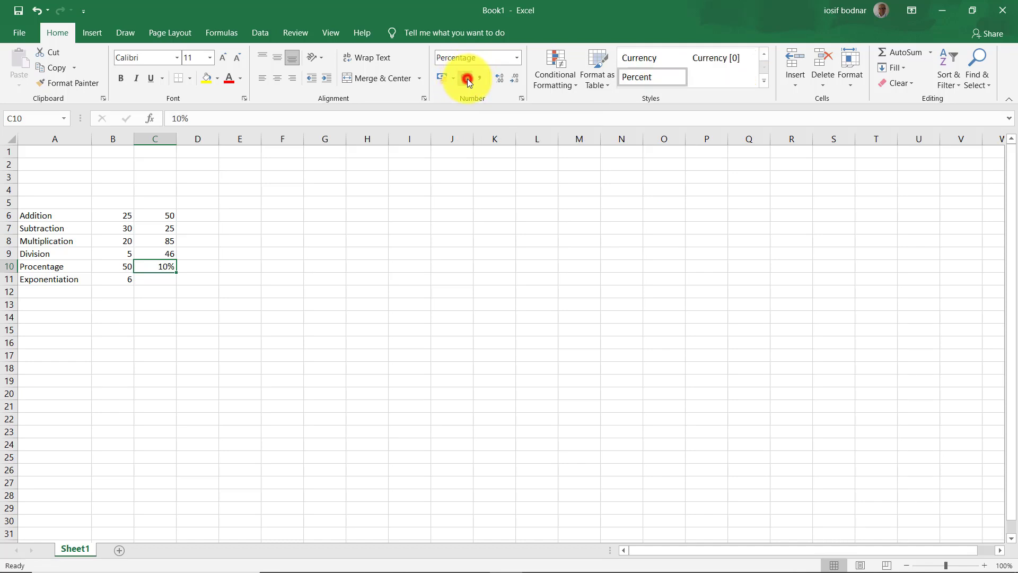
- Enter 2% in C11 for the Exponentiation row
click(159, 280)
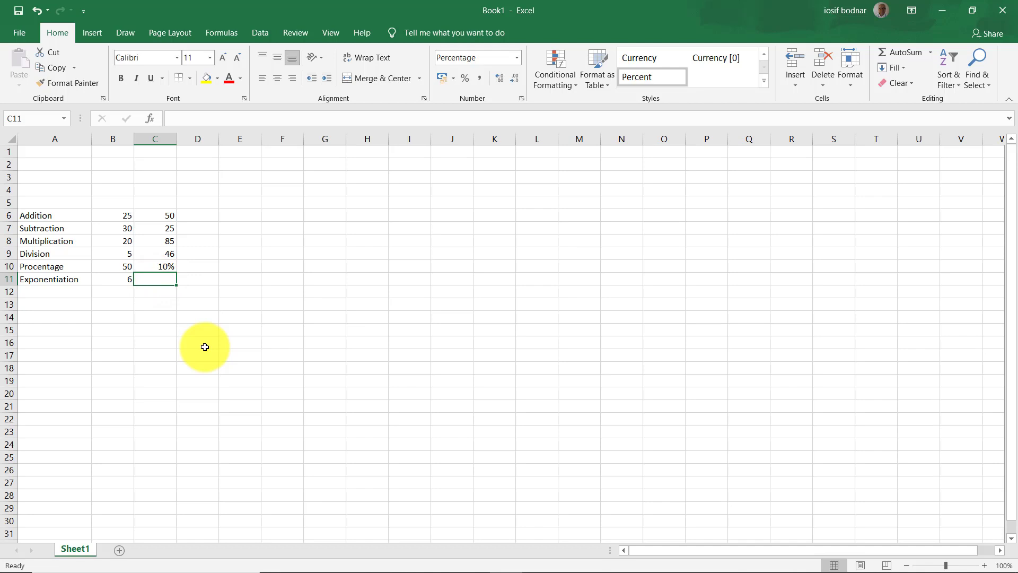
text(2)
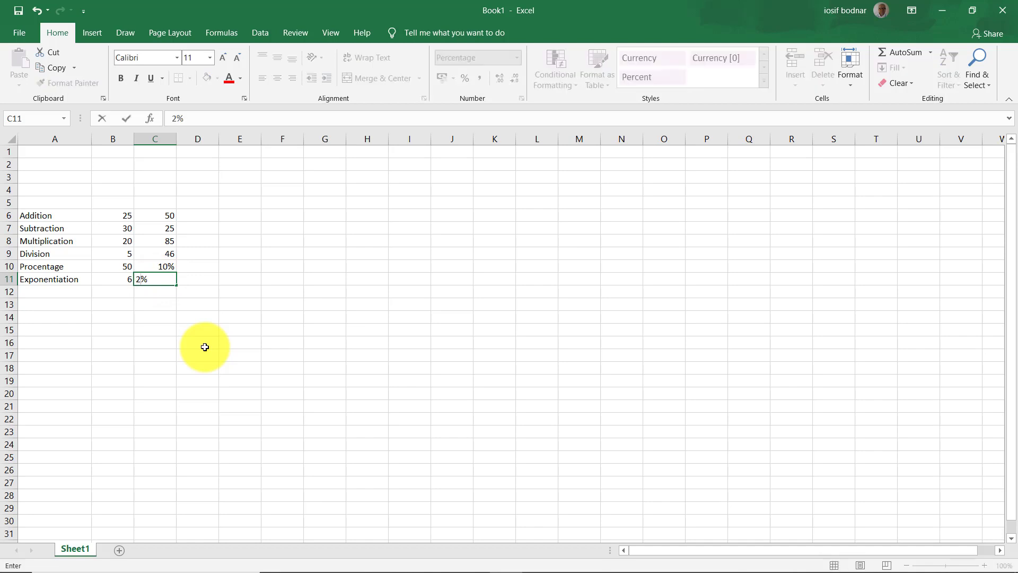
click(190, 215)
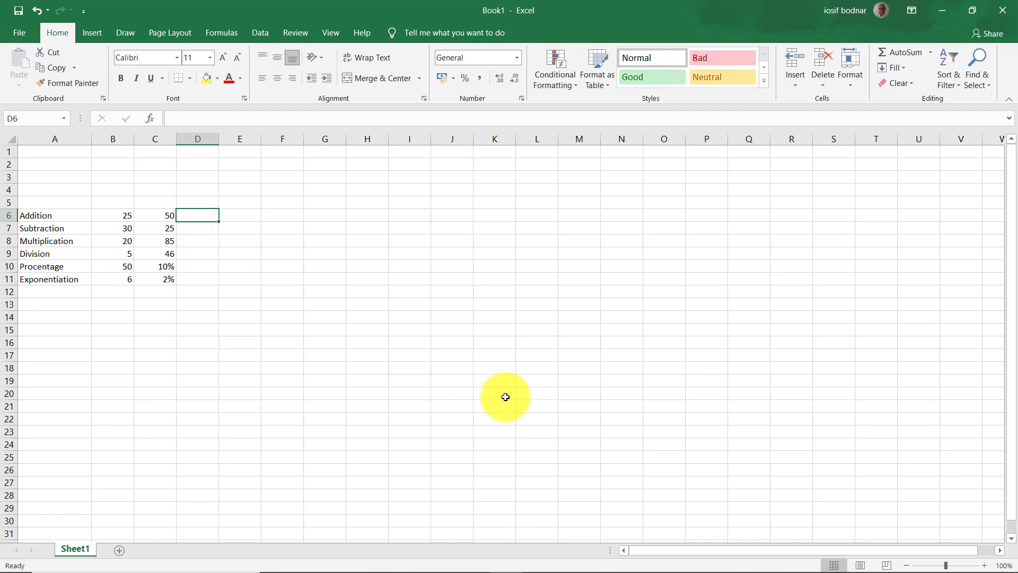
- Enter =B6+C6 in D6 so Addition shows 75
text(=)
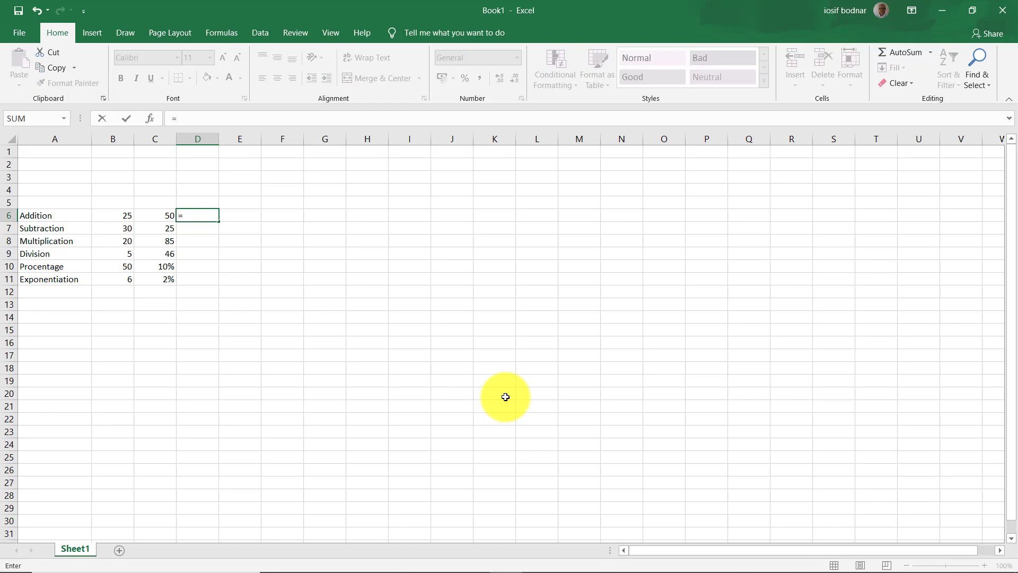
click(117, 215)
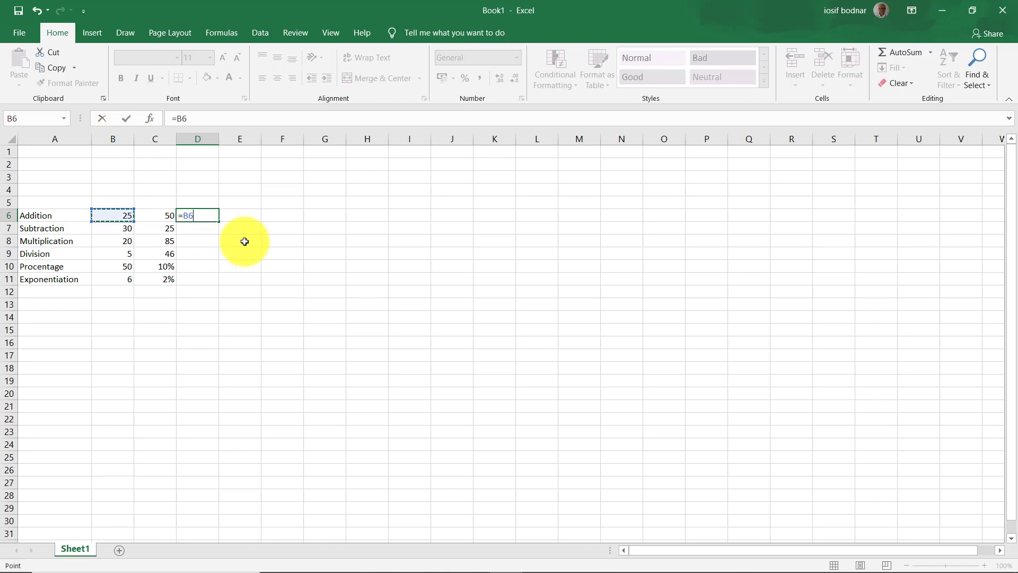
text(+)
click(196, 216)
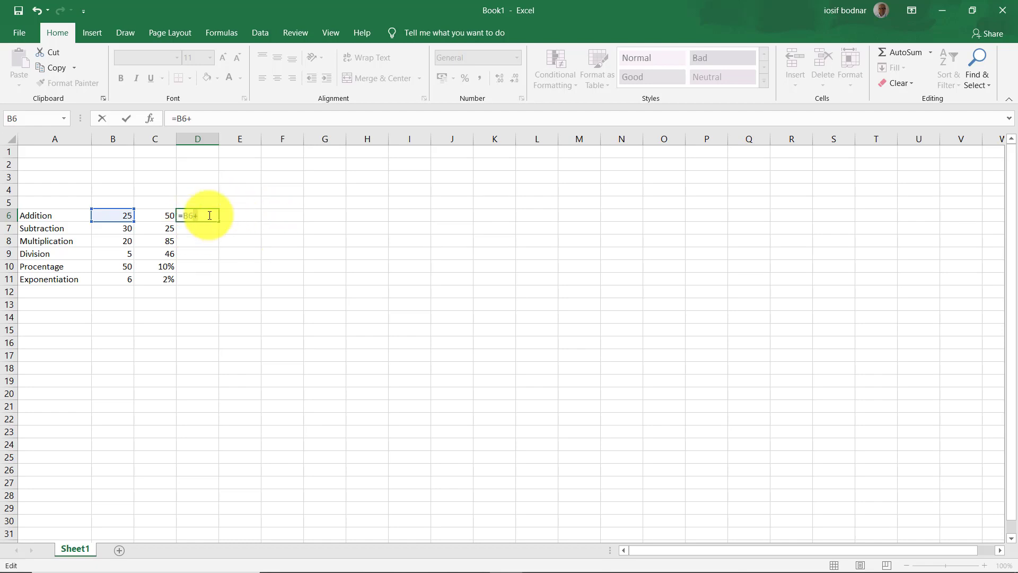
click(207, 216)
click(151, 214)
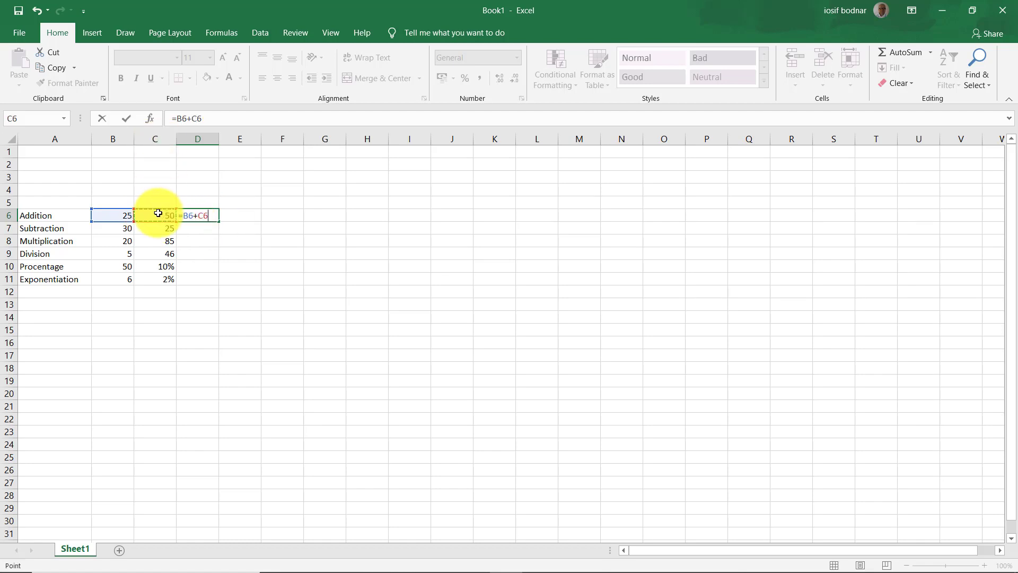
key(Return)
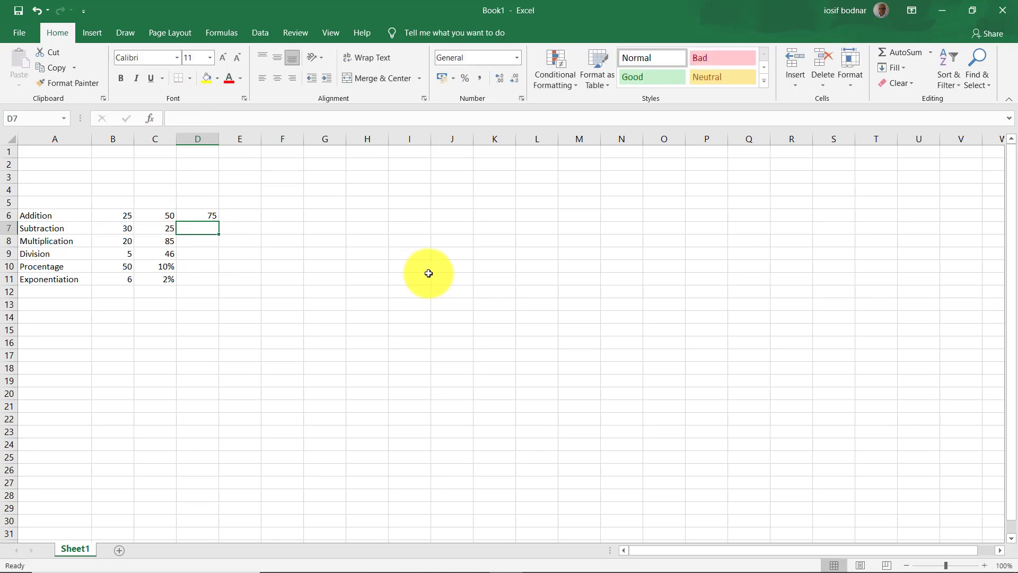
- Review D6's formula in the formula bar without changes, then begin D7's formula
click(195, 213)
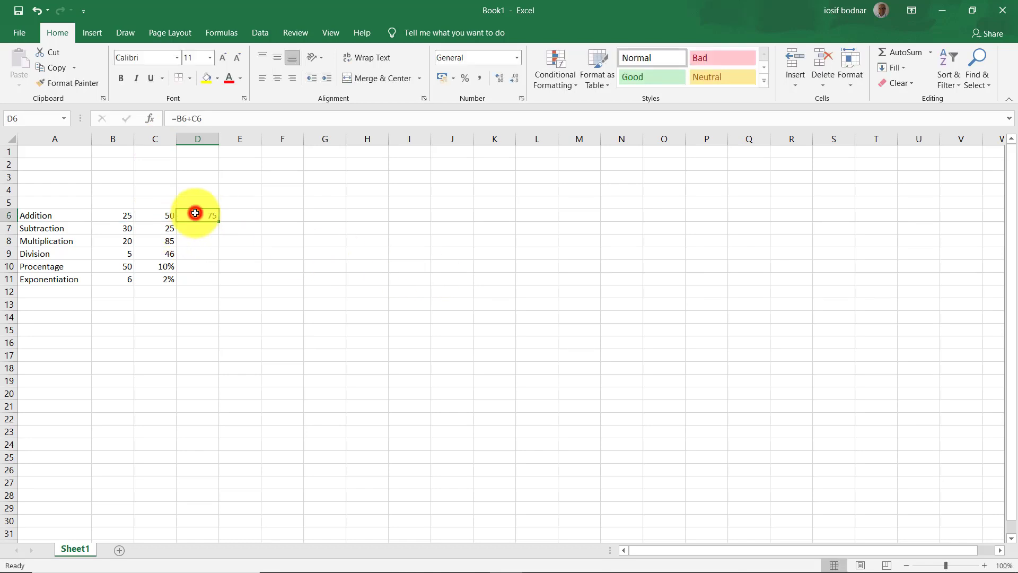
click(186, 117)
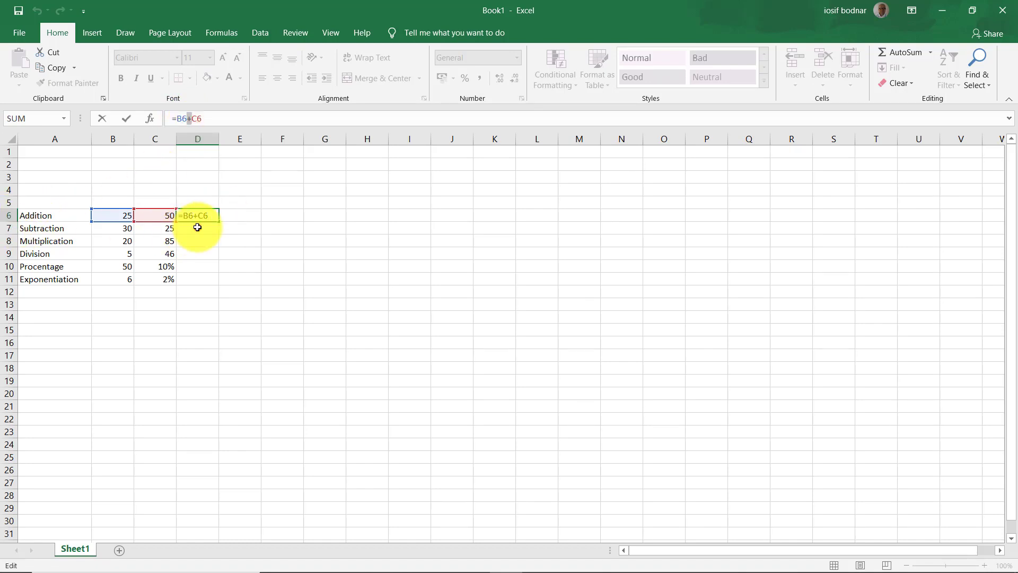
key(Return)
text(=)
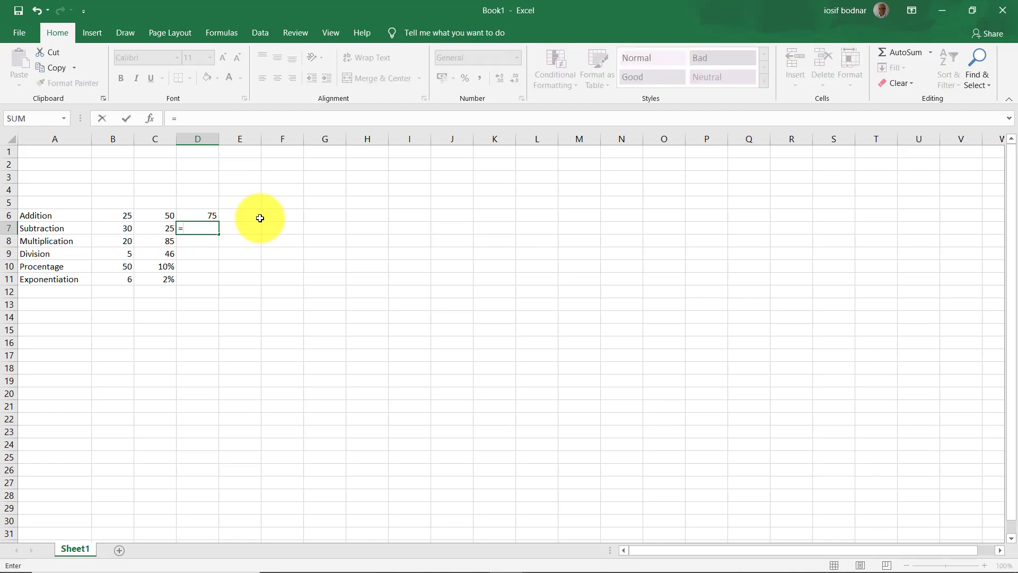
- Complete D7 as =B7-C7 so Subtraction shows 5
click(123, 229)
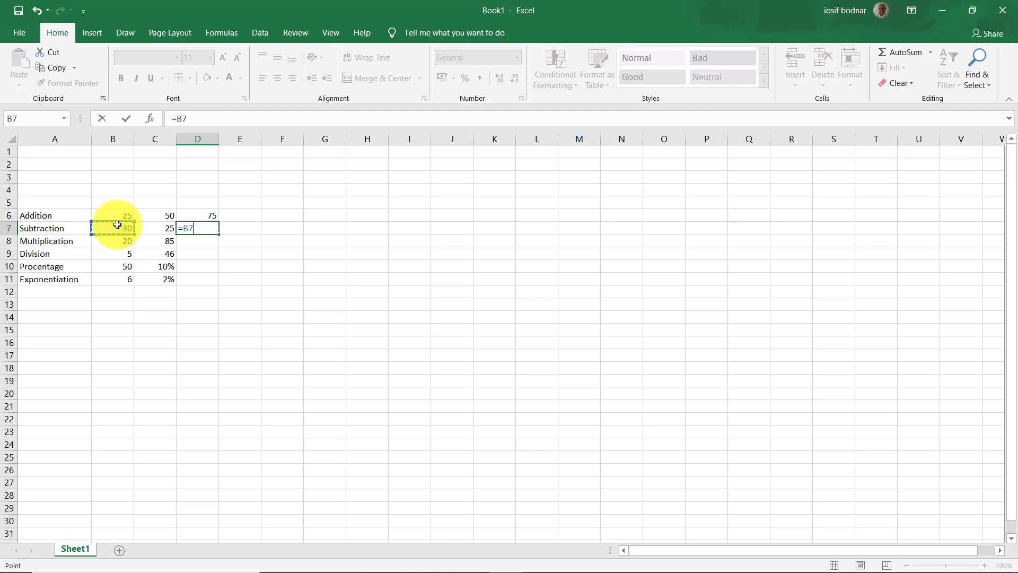
text(_)
key(BackSpace)
text(-)
click(156, 229)
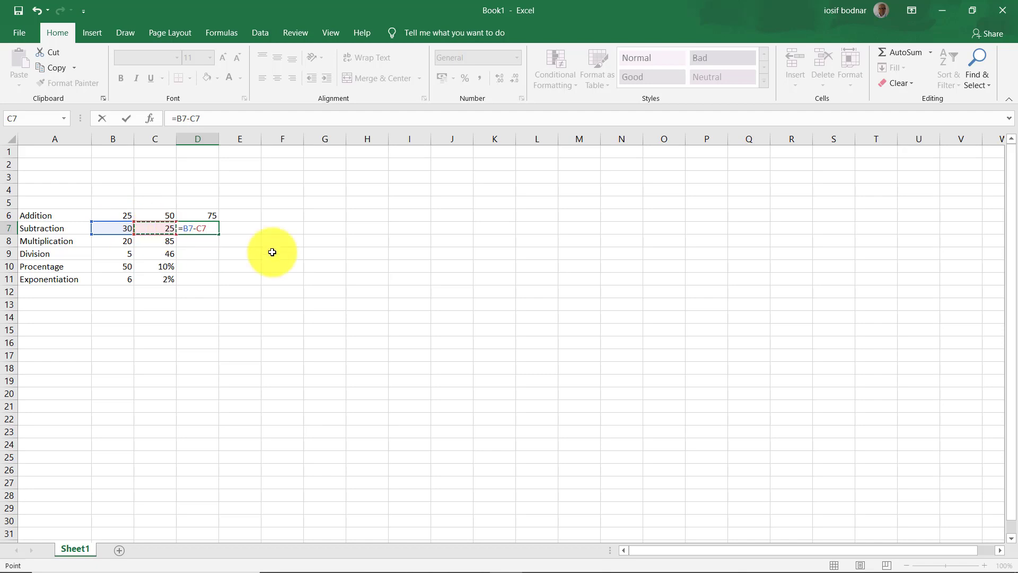
key(Return)
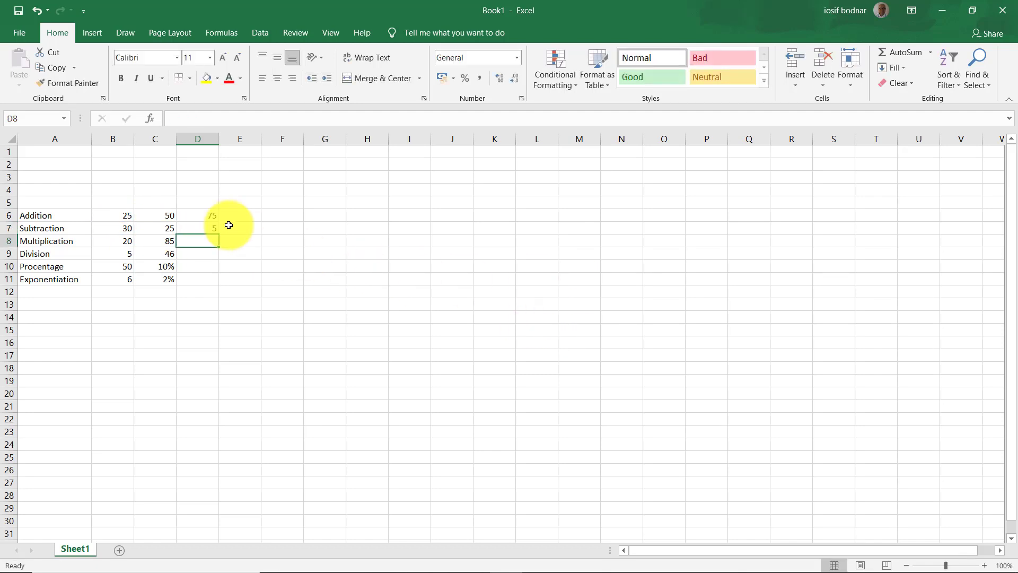
- Review D7's subtraction formula in the formula bar, leaving it unchanged
click(191, 227)
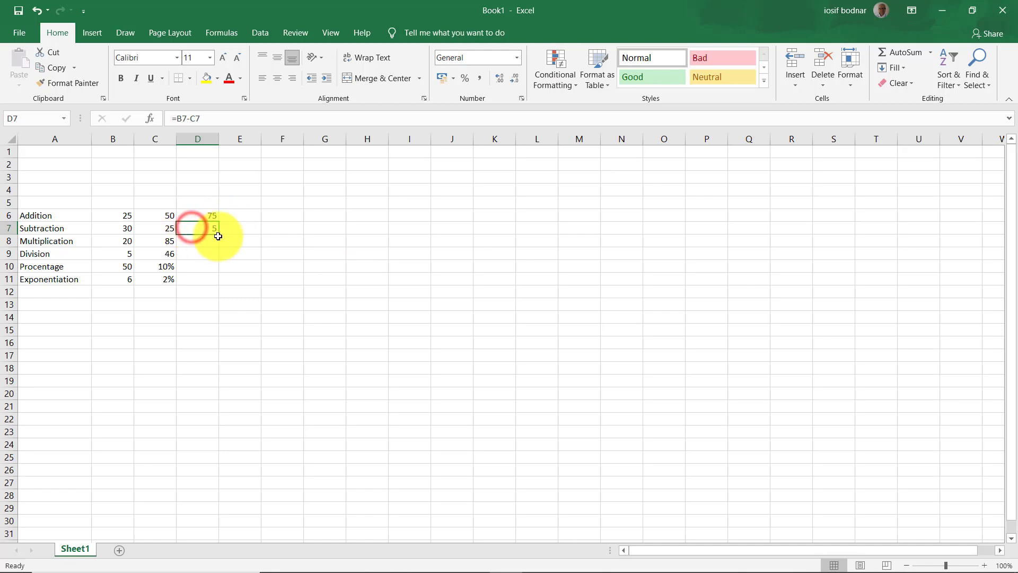
click(190, 118)
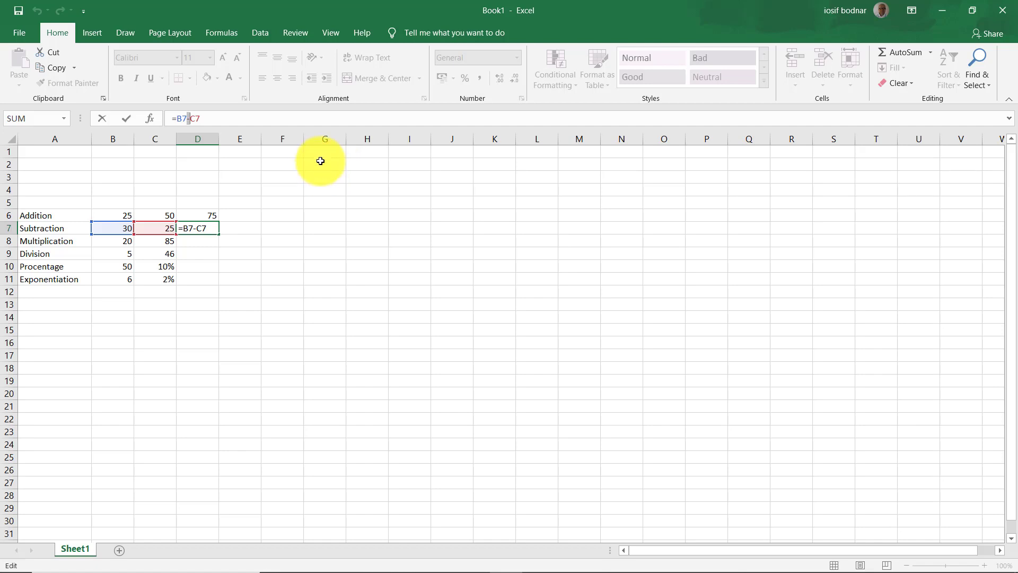
key(Return)
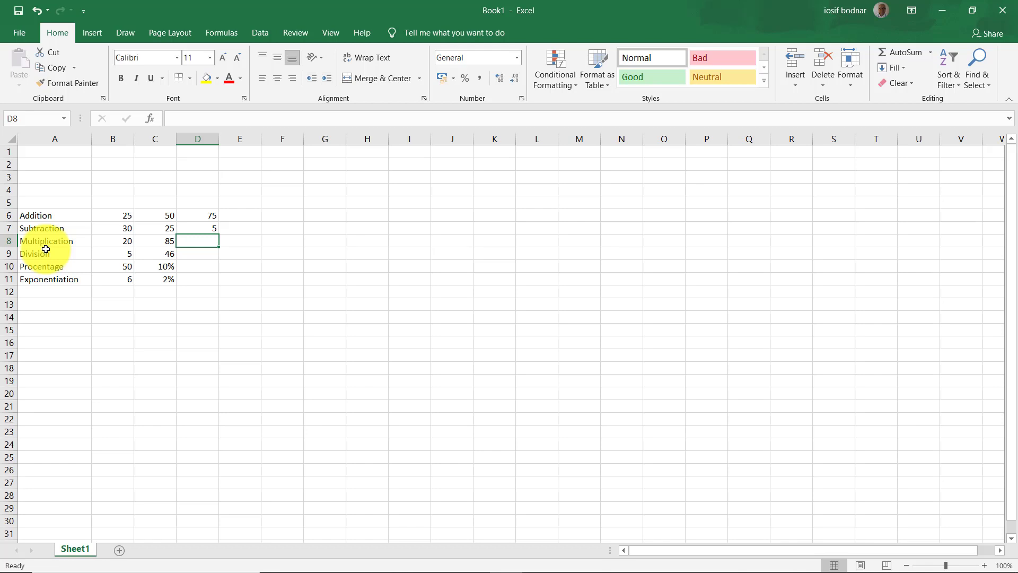
- Build the formula =B8*C8 in D8 for the Multiplication row
text(=)
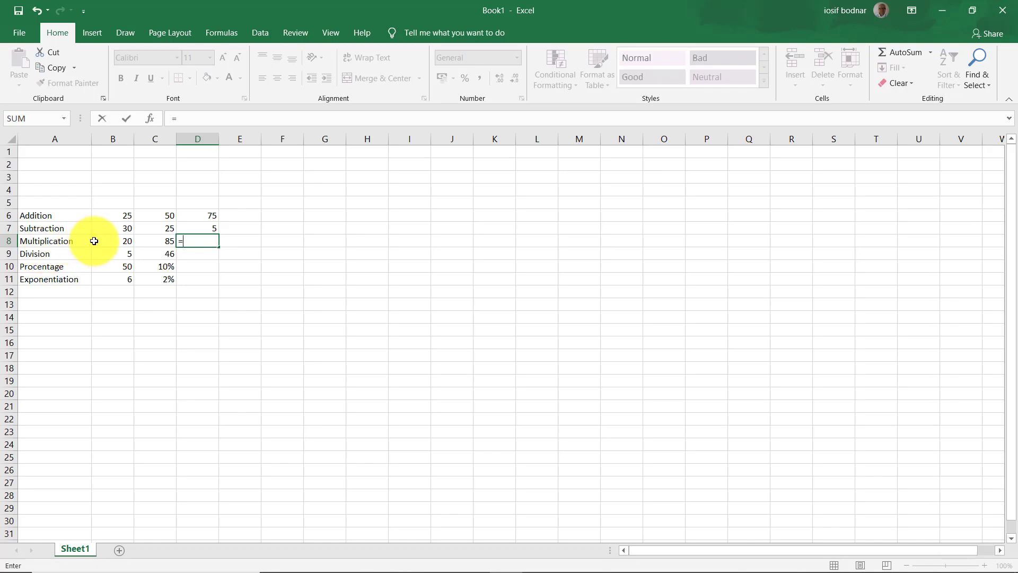
click(124, 241)
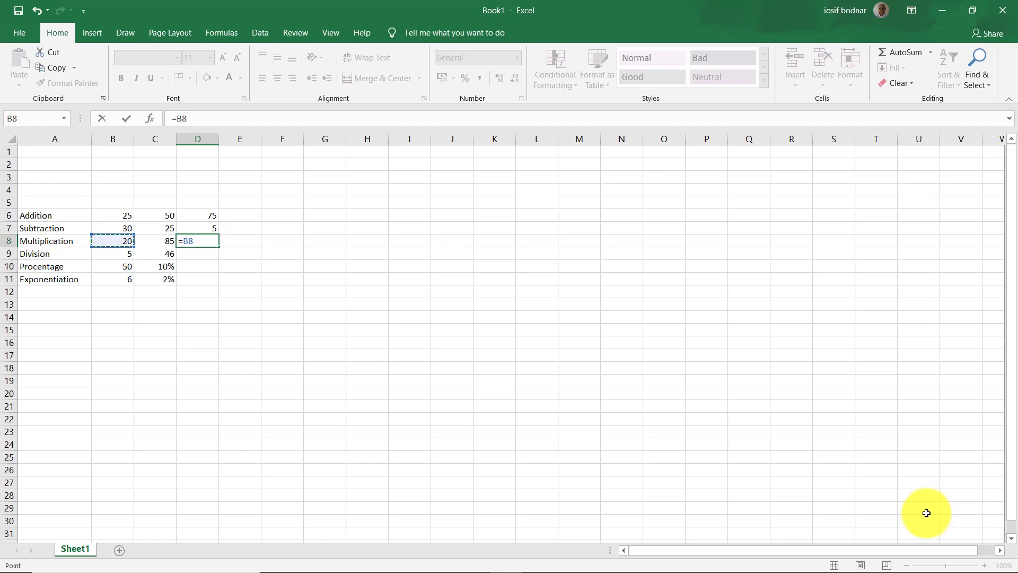
text(x)
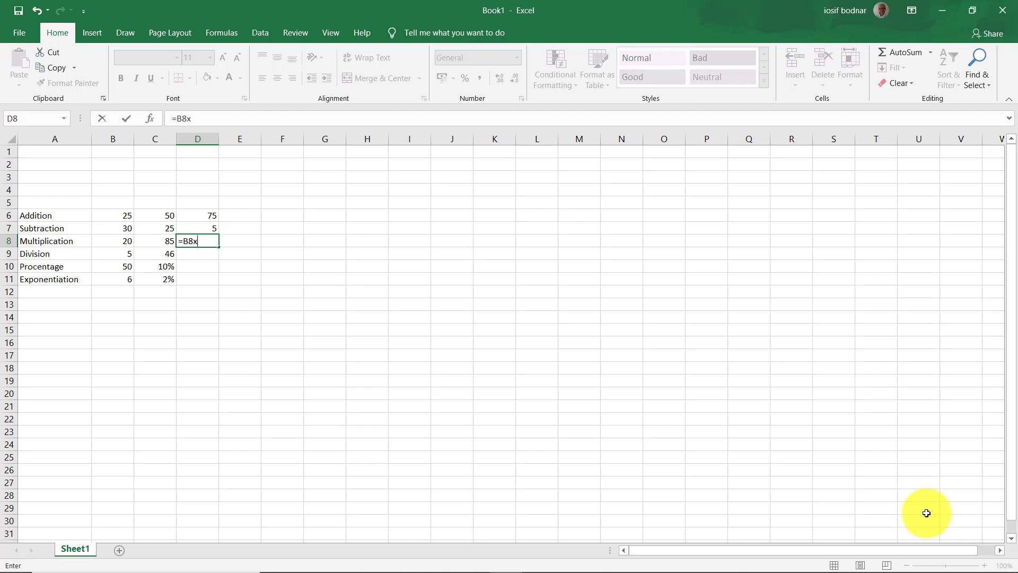
key(BackSpace)
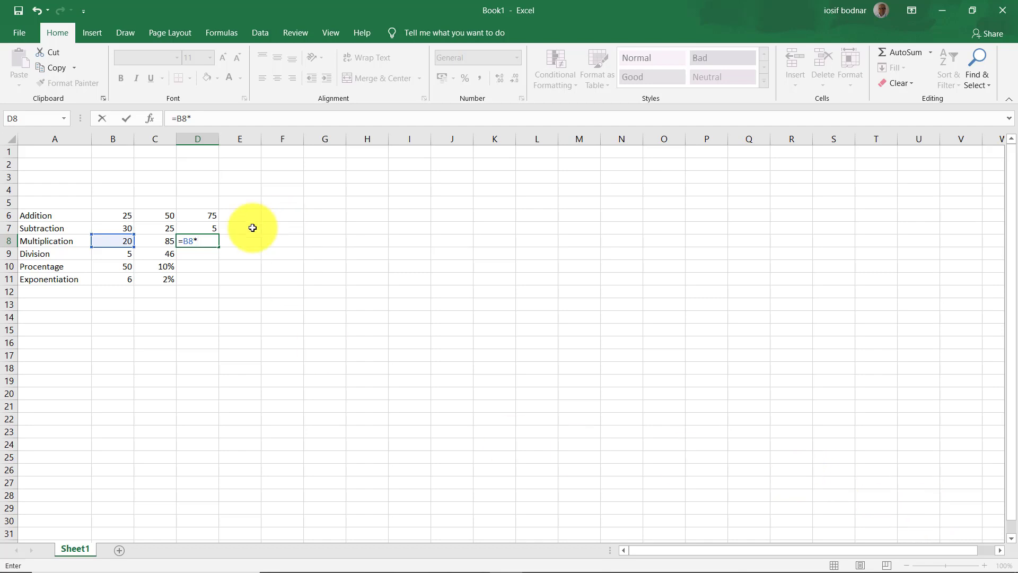
click(152, 240)
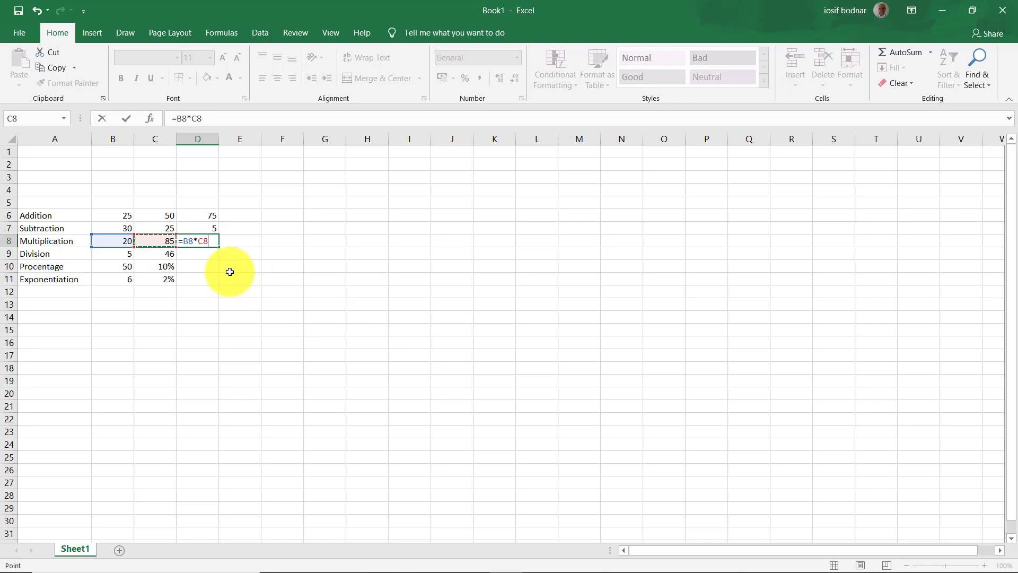
key(Return)
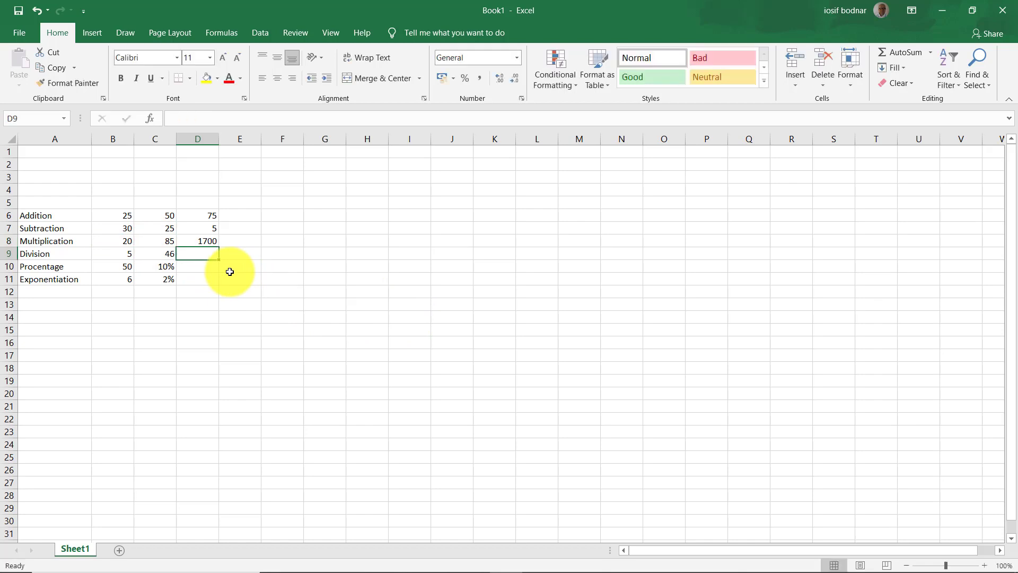
click(193, 242)
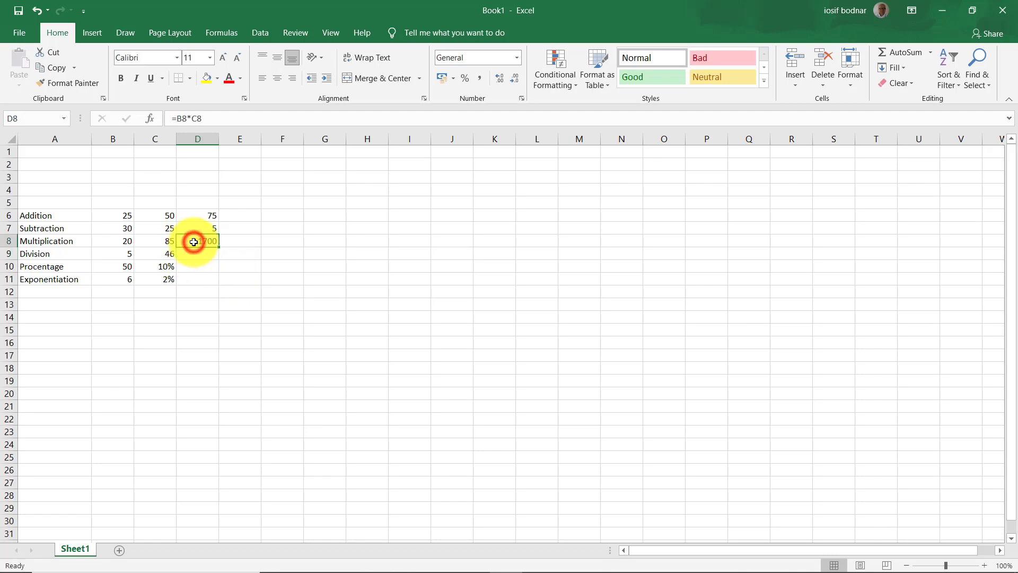
click(190, 119)
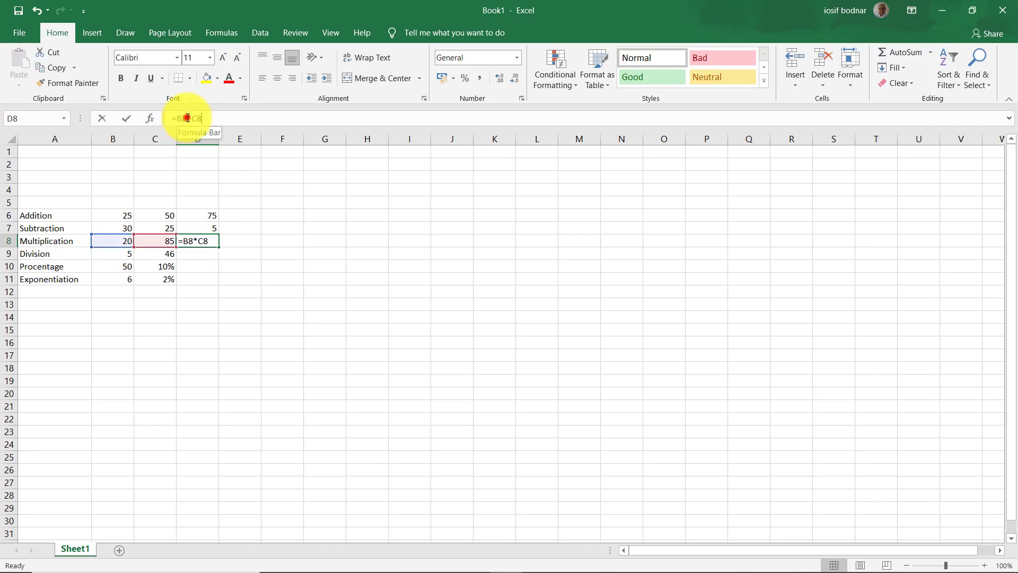
double_click(190, 118)
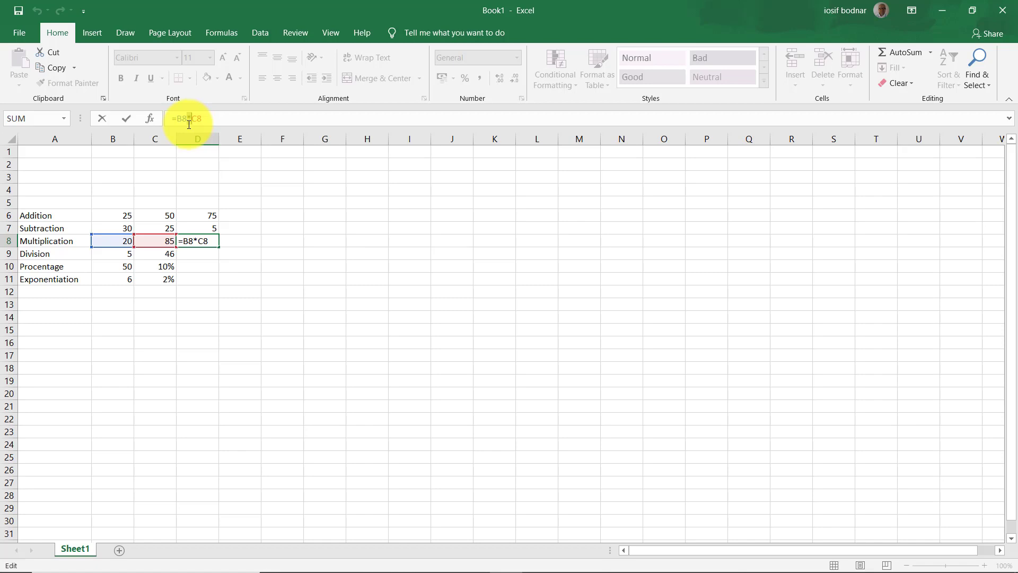
key(Return)
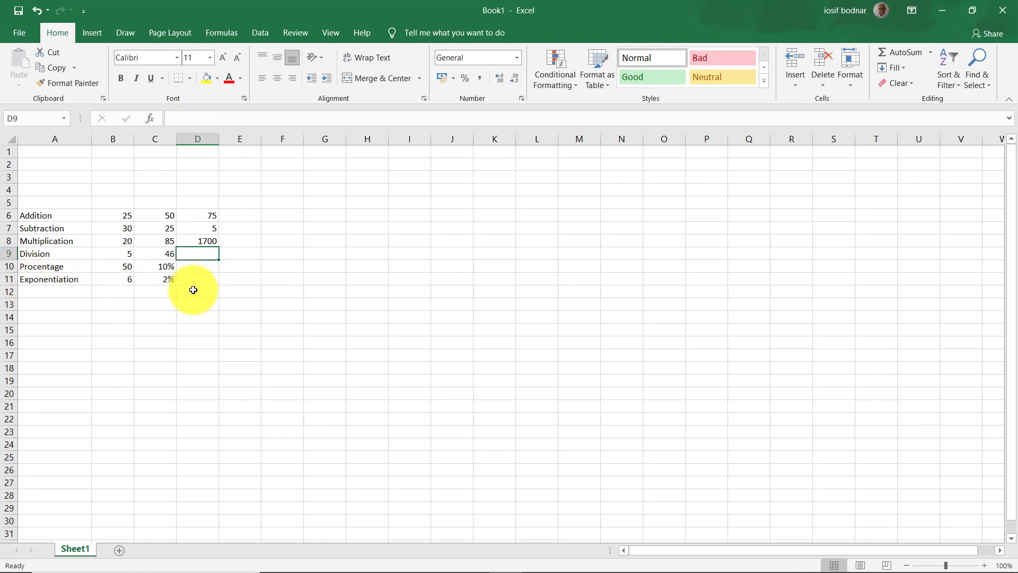
- Enter =B9/C9 in D9, giving 0.108696, and reopen it in the formula bar
text(=)
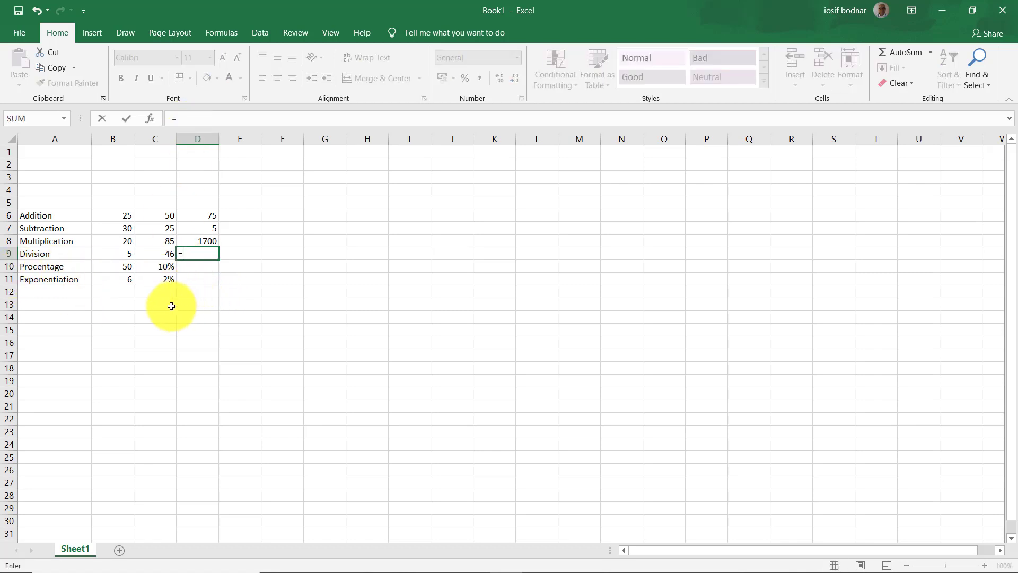
click(127, 252)
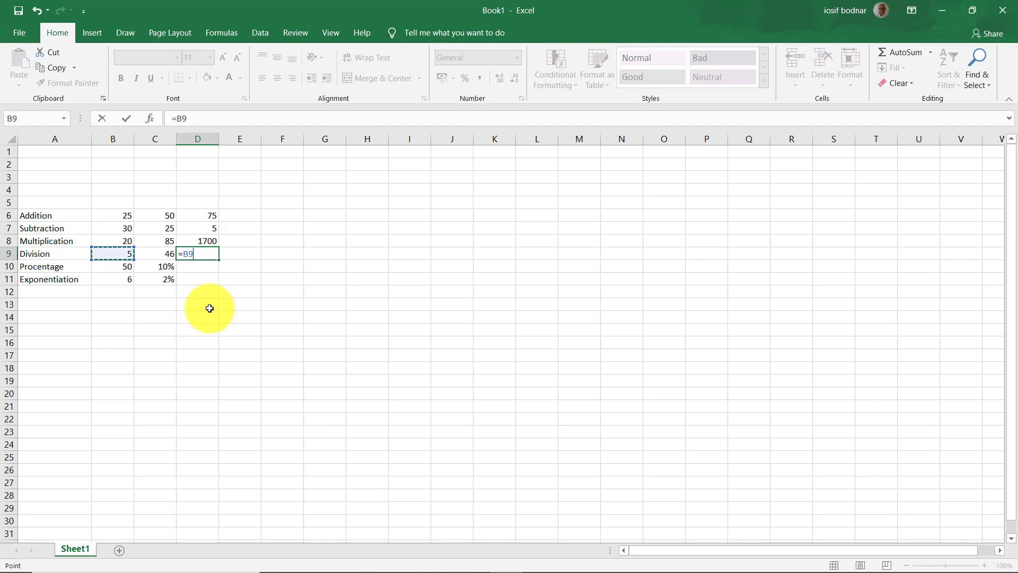
text(/)
click(149, 254)
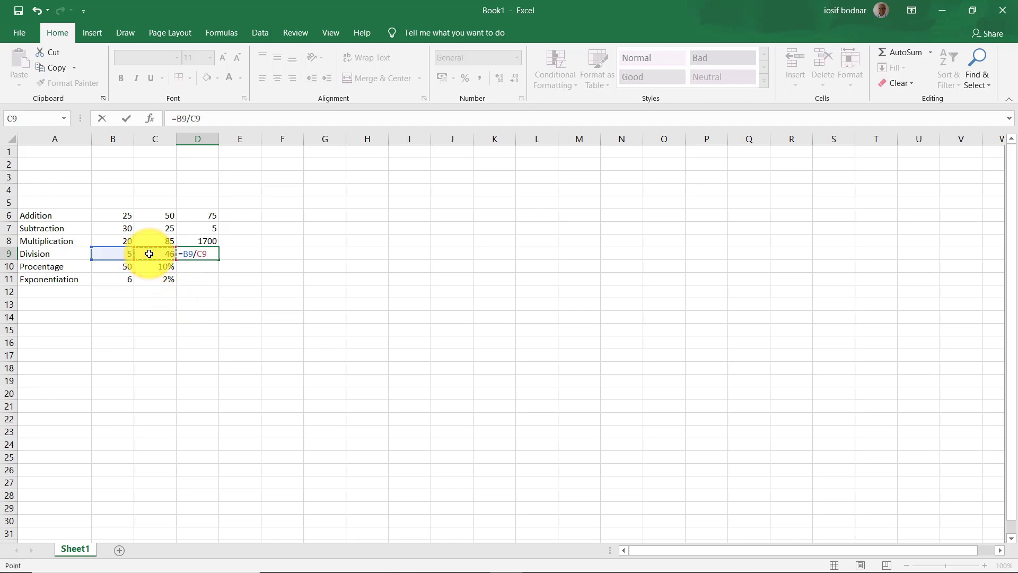
key(Return)
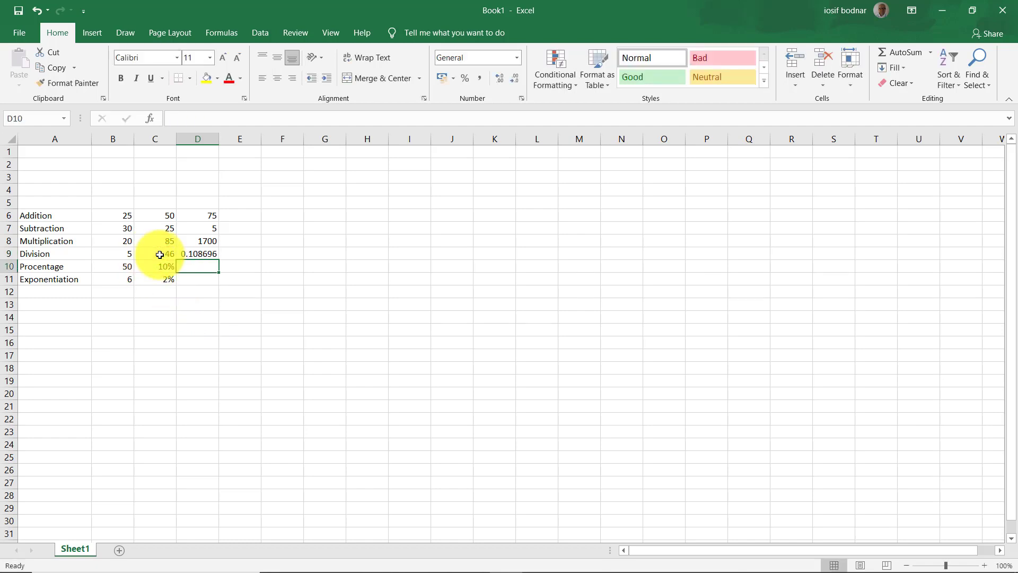
click(198, 253)
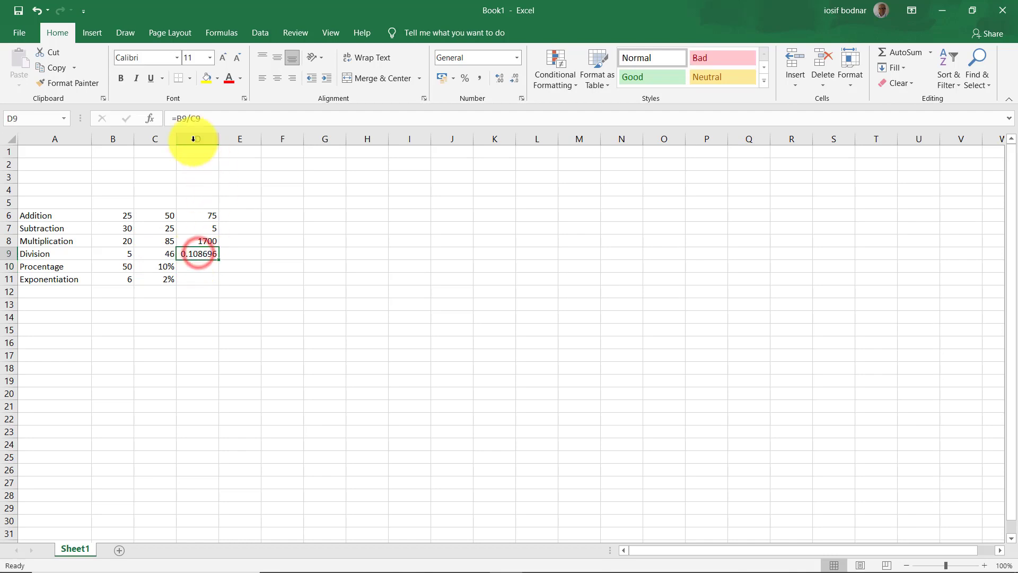
click(190, 118)
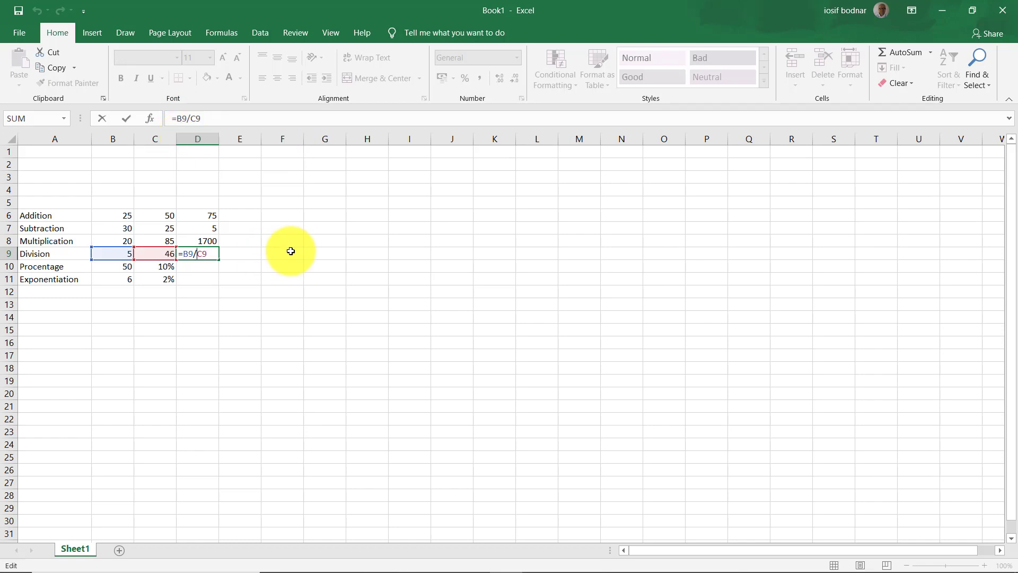
key(BackSpace)
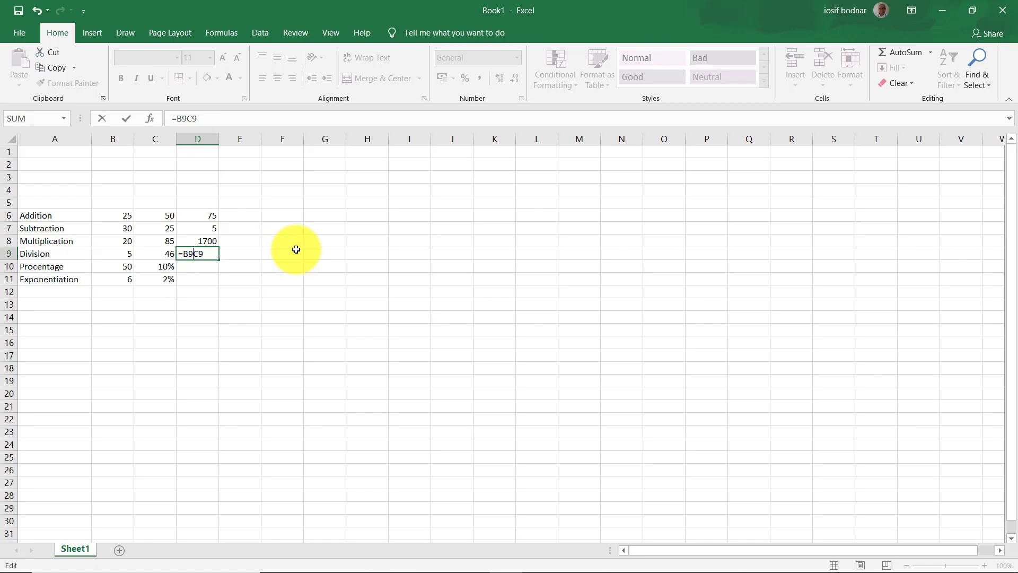
text(:)
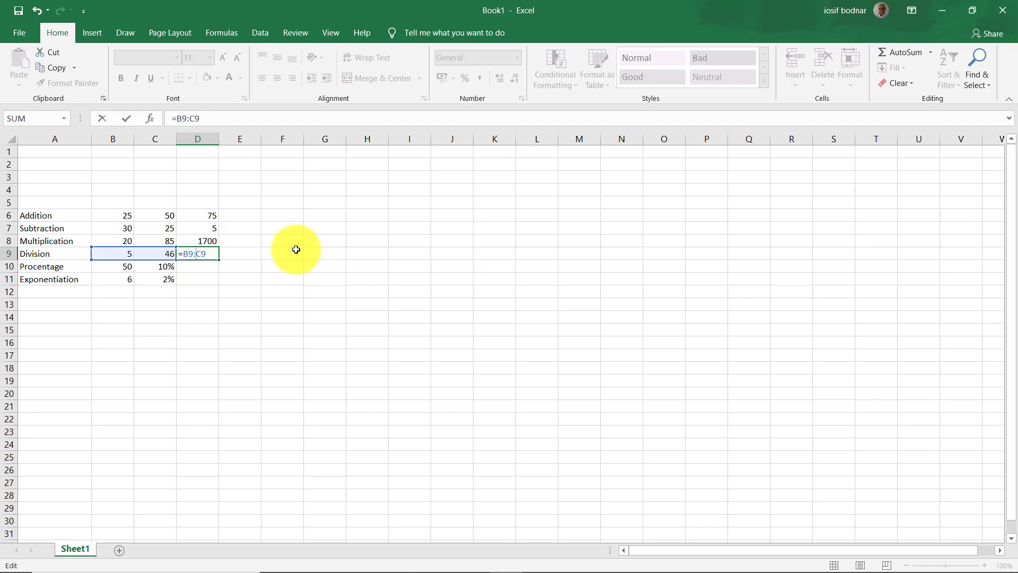
key(BackSpace)
text(/)
click(193, 254)
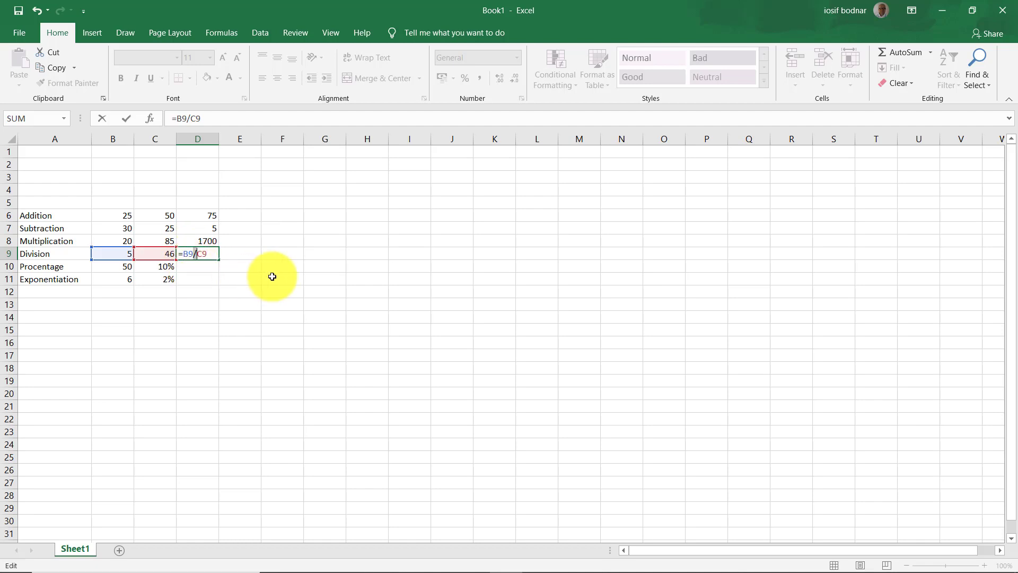
key(Return)
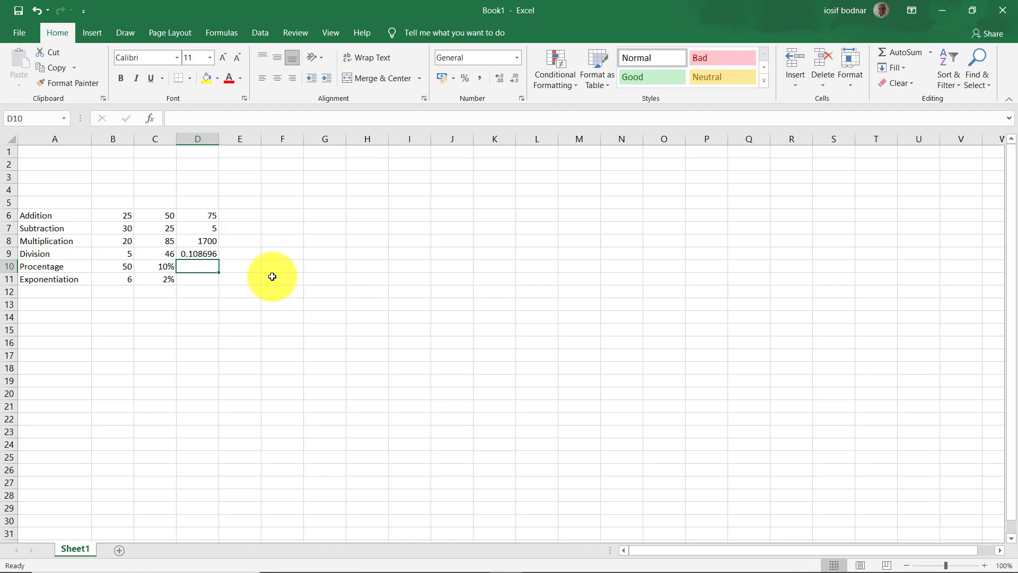
click(158, 267)
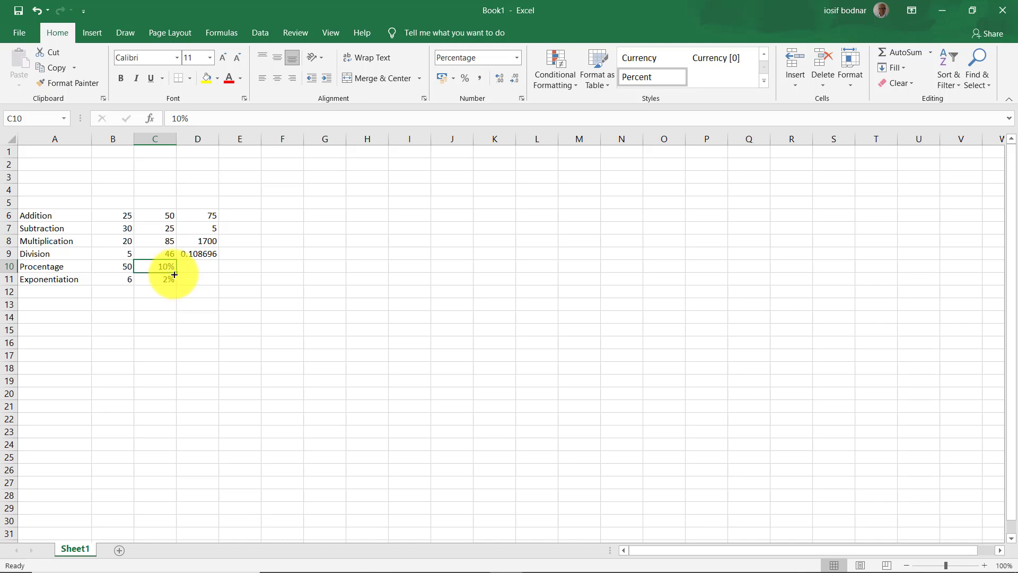
click(192, 264)
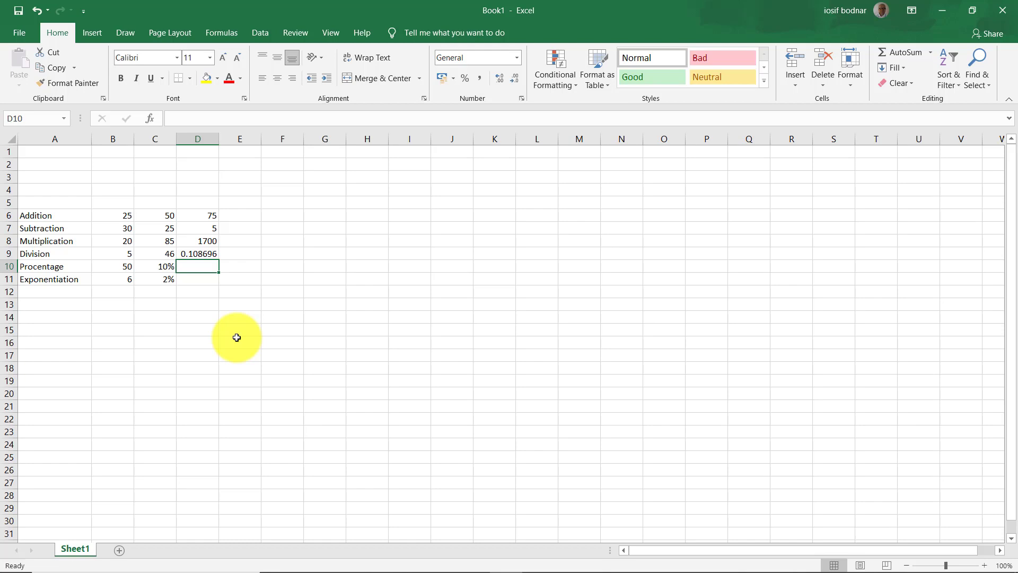
- Enter =B10*C10 in D10 so Procentage shows 5, then reselect it
text(=)
key(Left)
key(Left)
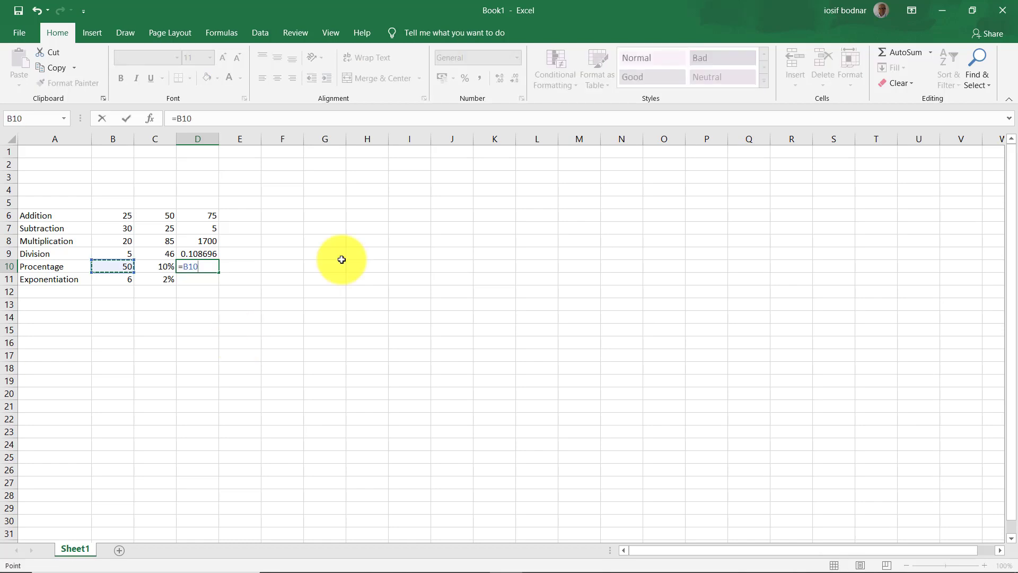
text(*)
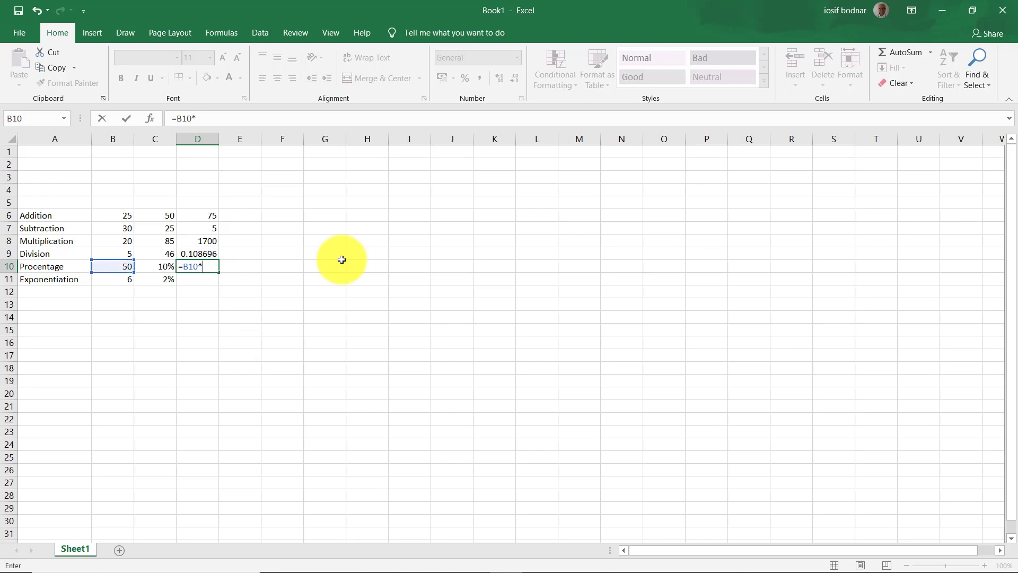
click(156, 266)
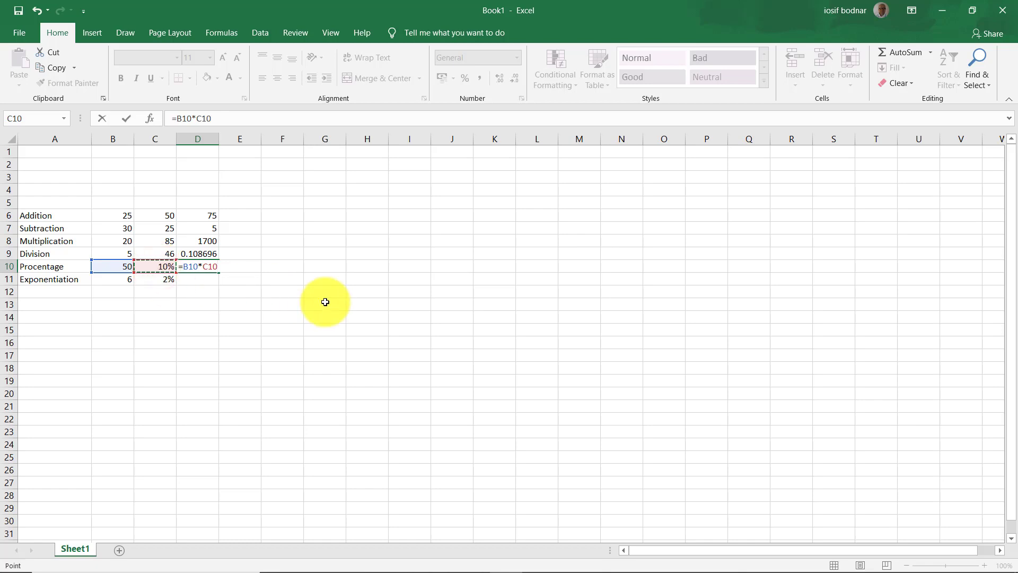
key(Return)
click(200, 265)
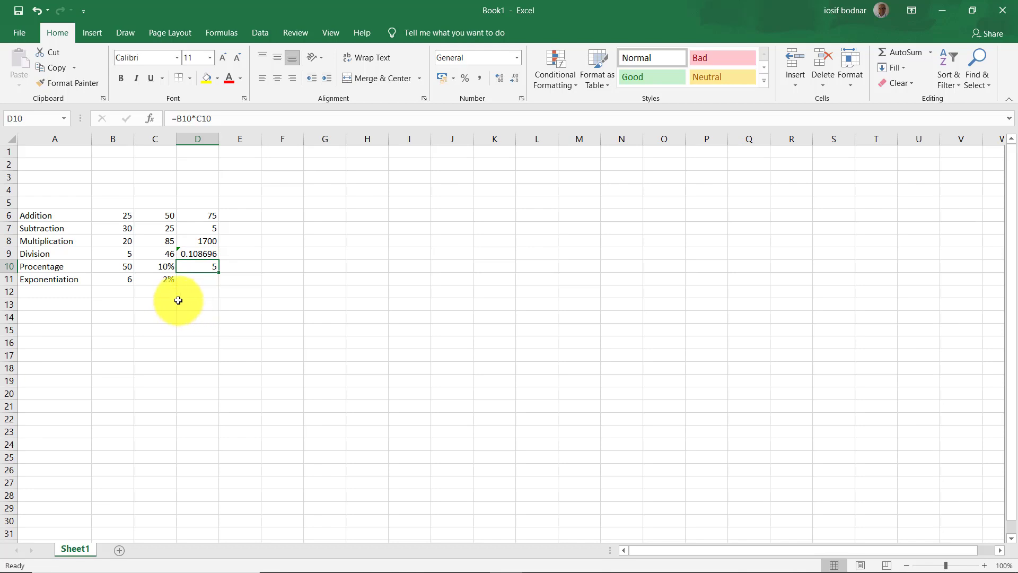
- Enter =B10*0.1 in E10 as an alternative percentage calculation giving 5
click(226, 268)
click(226, 268)
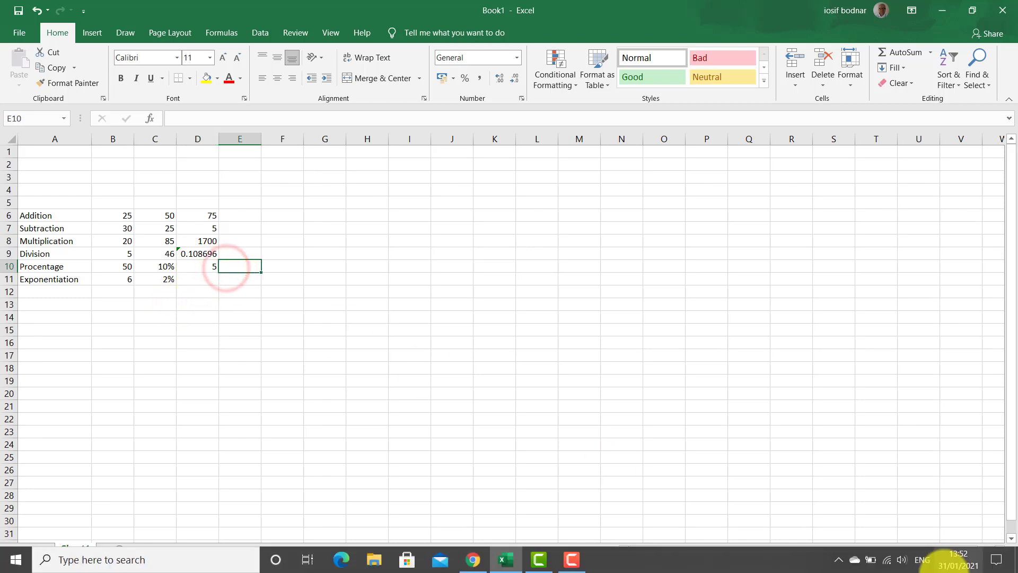
text(=)
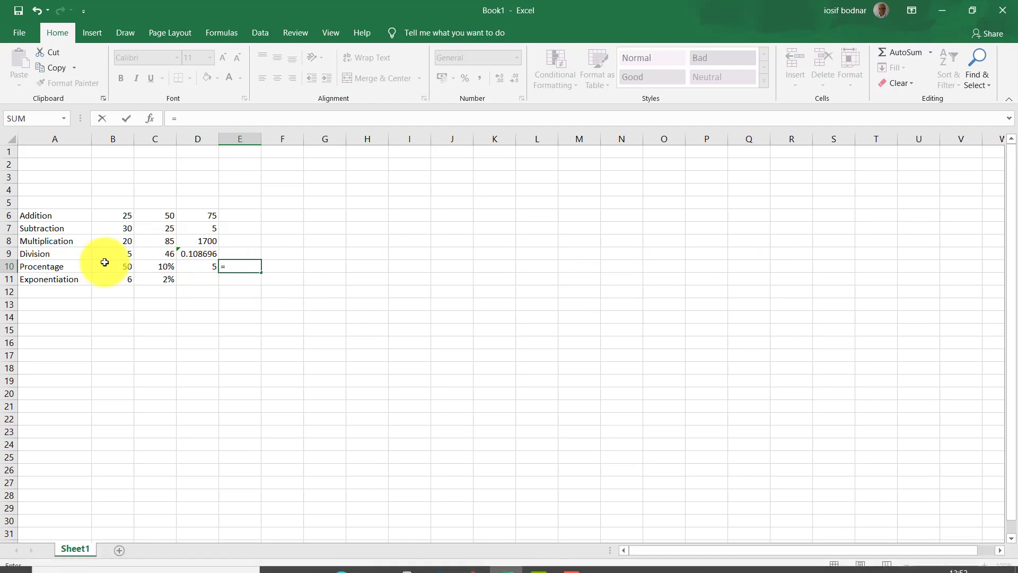
click(123, 270)
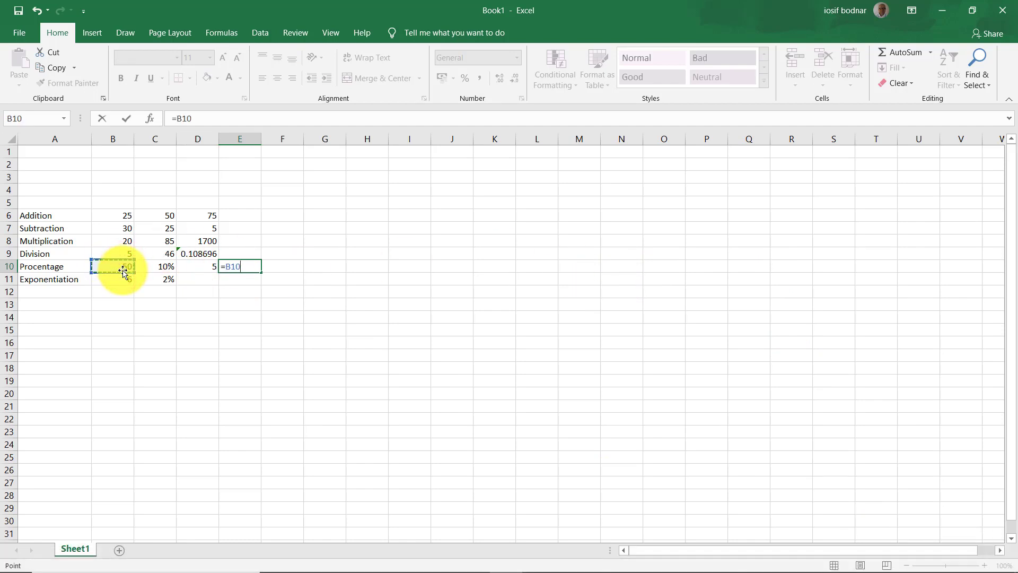
text(*)
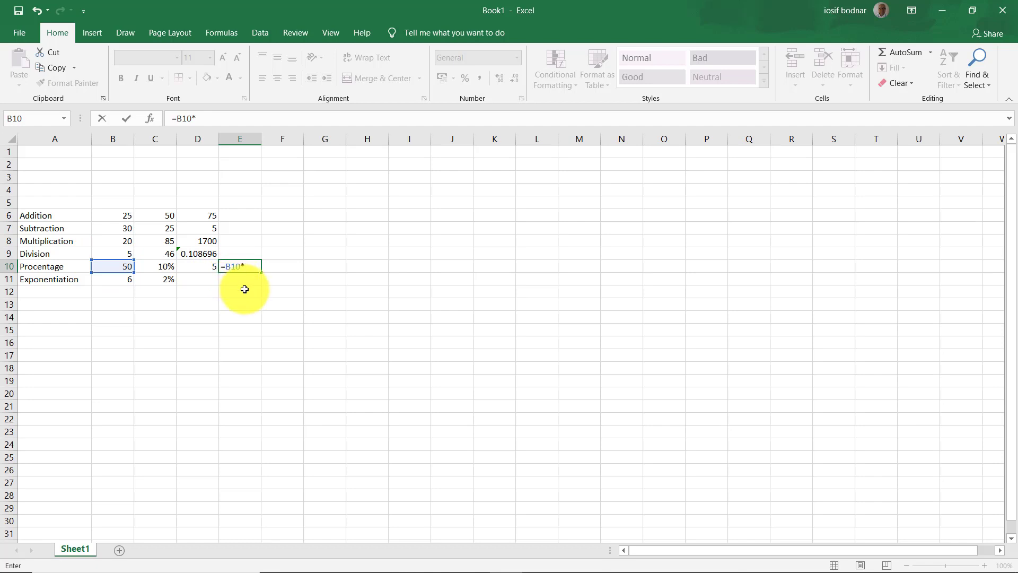
text(0.1)
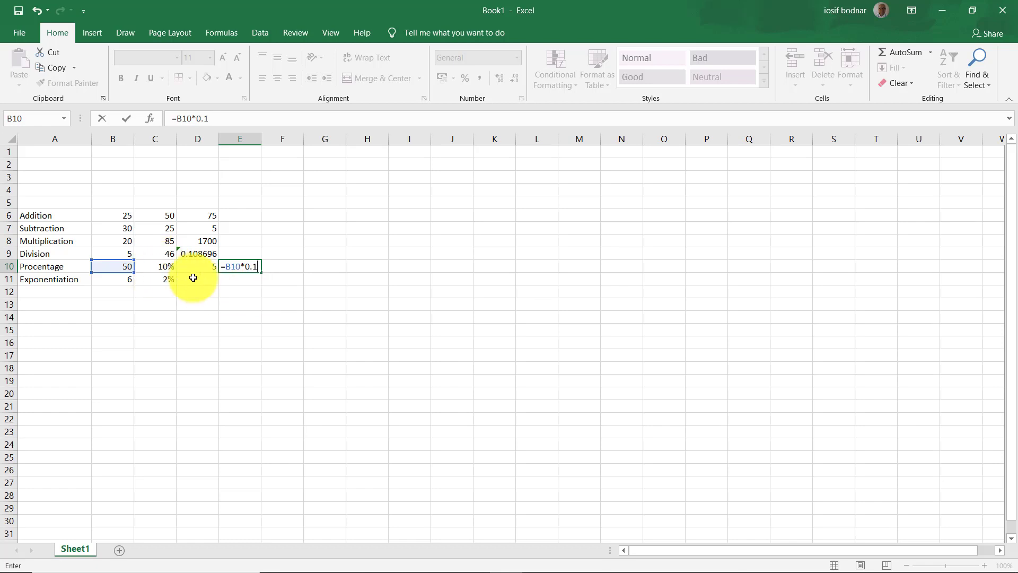
key(Return)
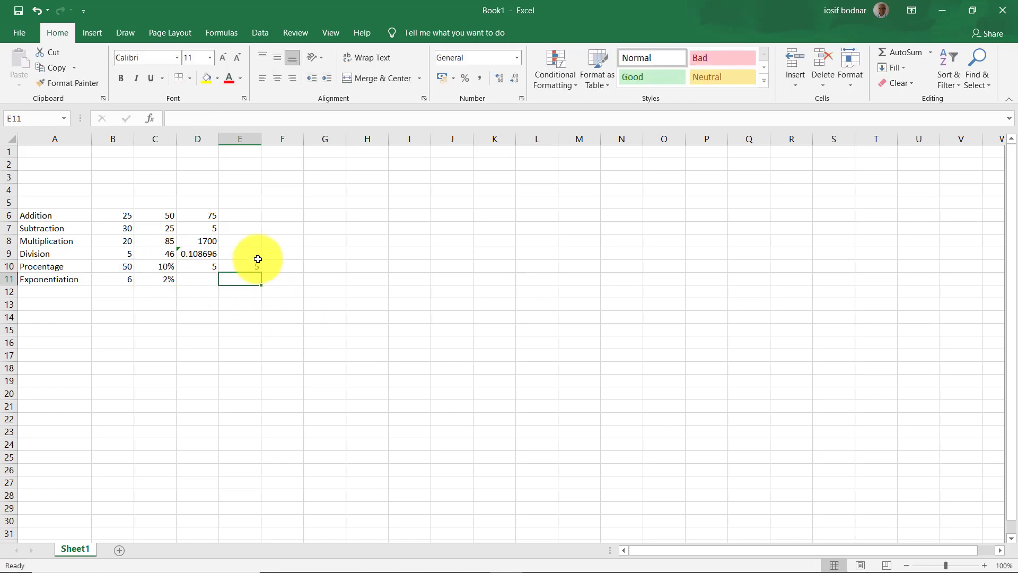
- Compare the formula in E10 with the one in D10
click(245, 267)
click(202, 269)
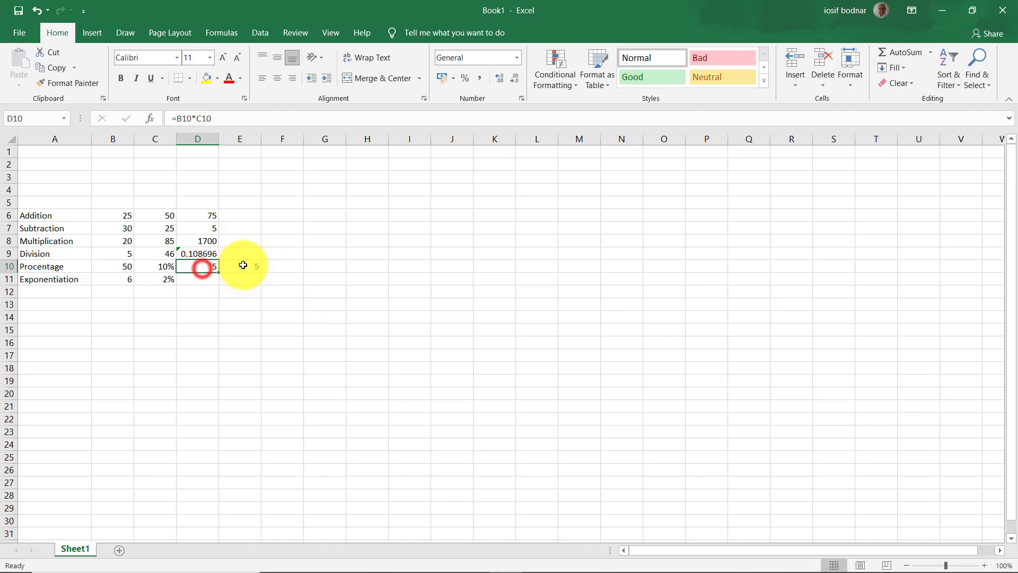
click(244, 266)
- Start an =B11^ formula in D11, then discard it so the cell stays empty
click(195, 278)
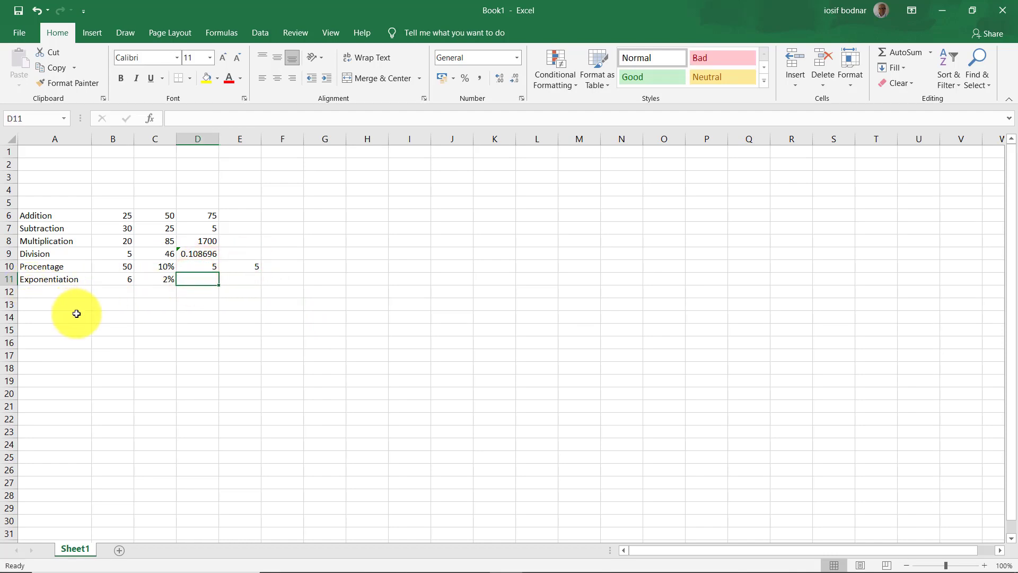
text(=)
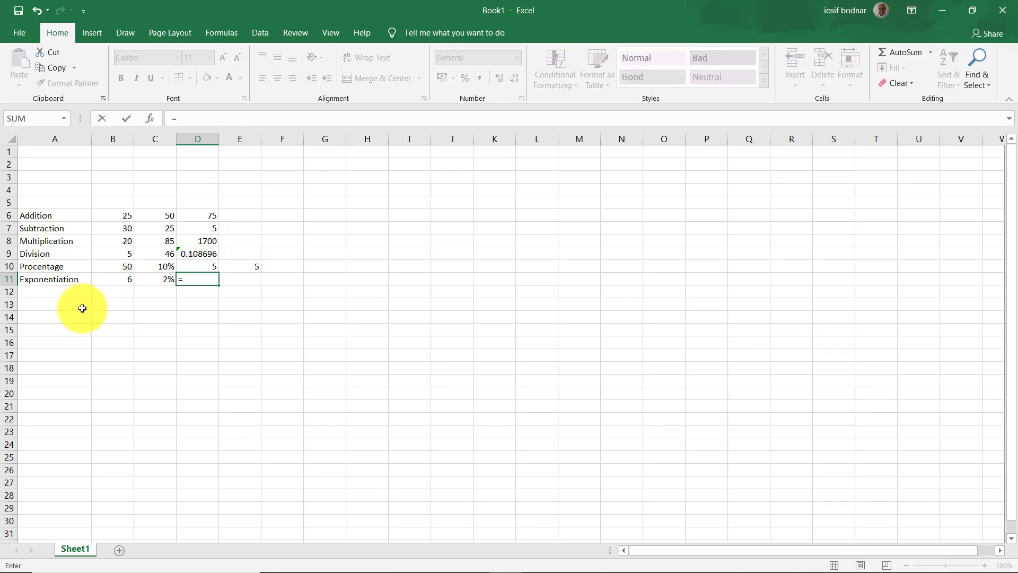
click(116, 278)
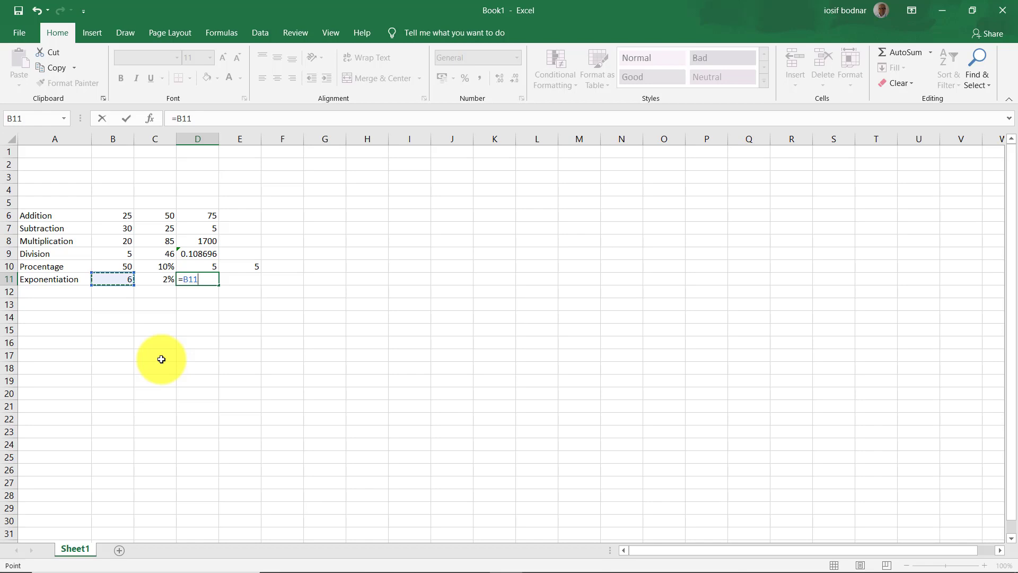
text(^)
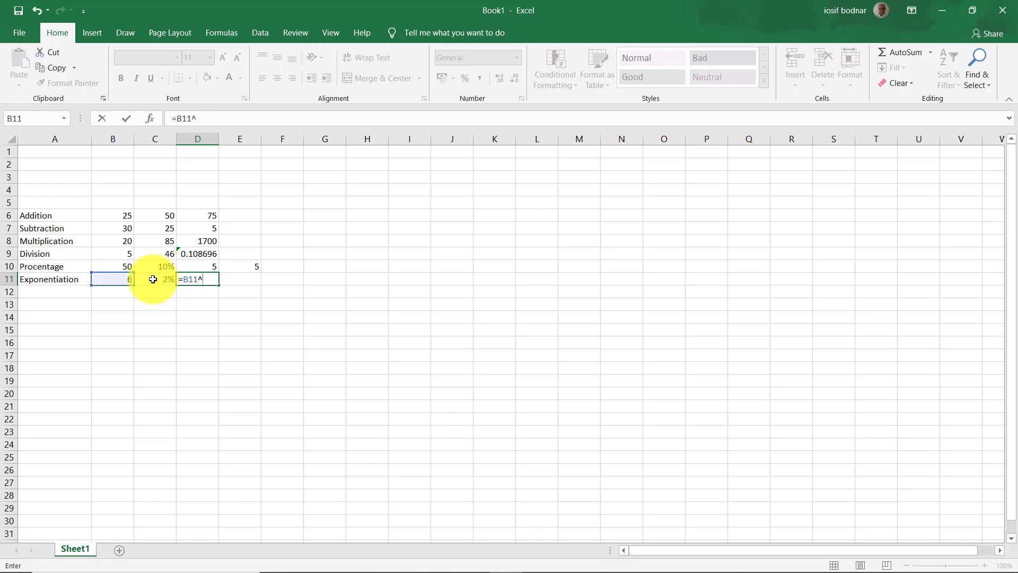
key(BackSpace)
key(BackSpace)
key(BackSpace)
key(BackSpace)
key(BackSpace)
key(Return)
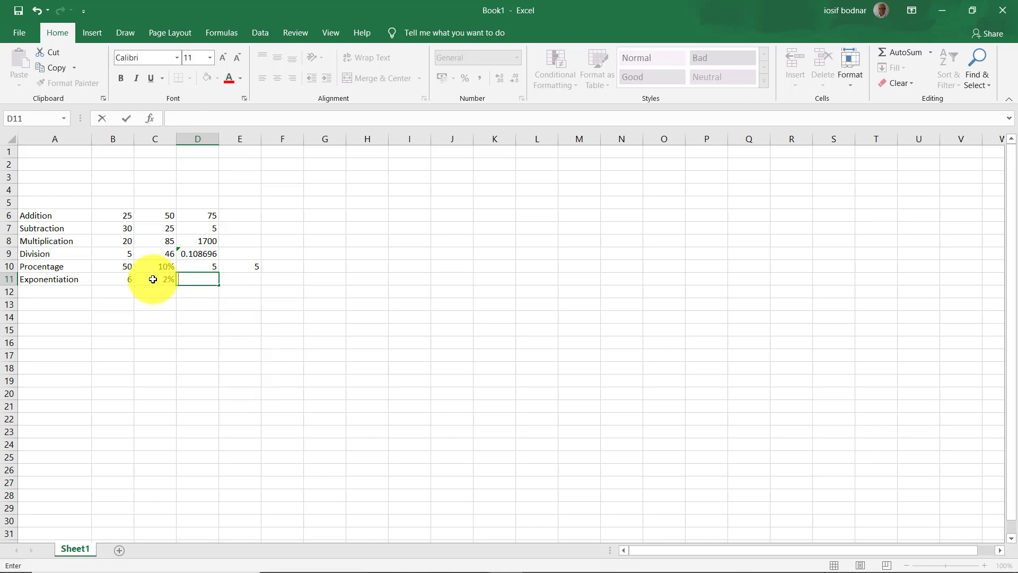
- Reformat C11 as a plain Number and enter 2 in place of 2%
click(152, 279)
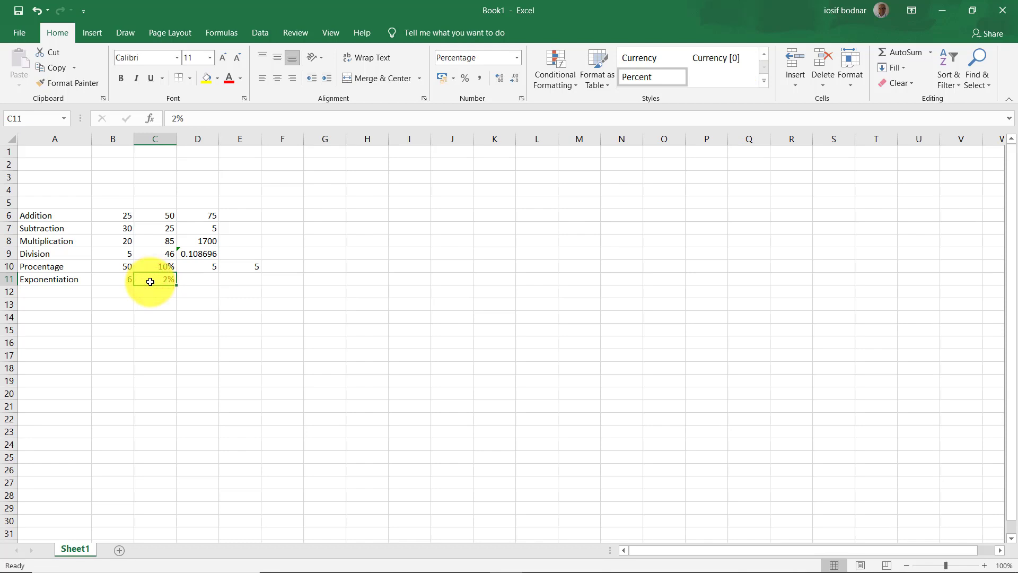
click(522, 99)
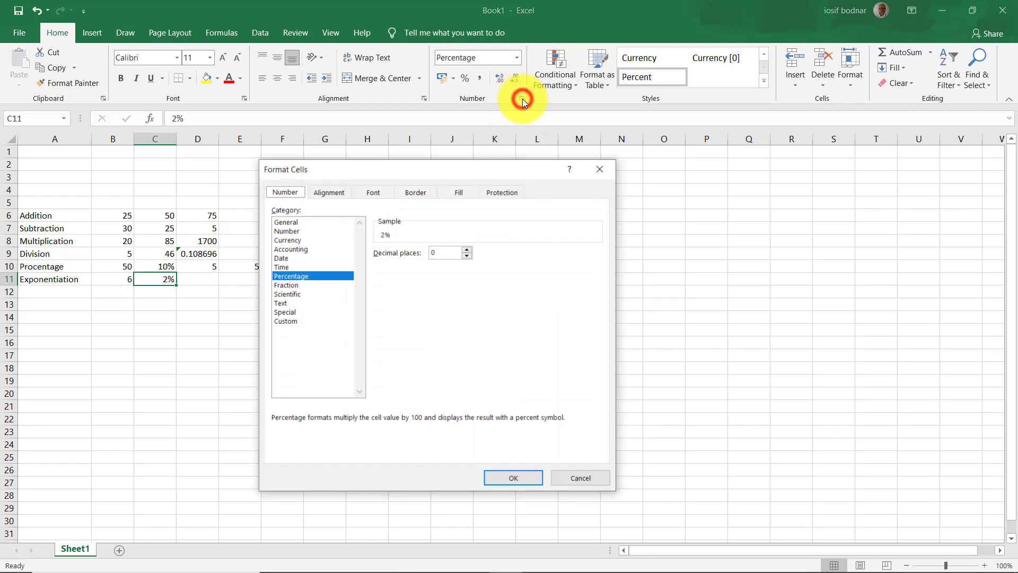
click(295, 231)
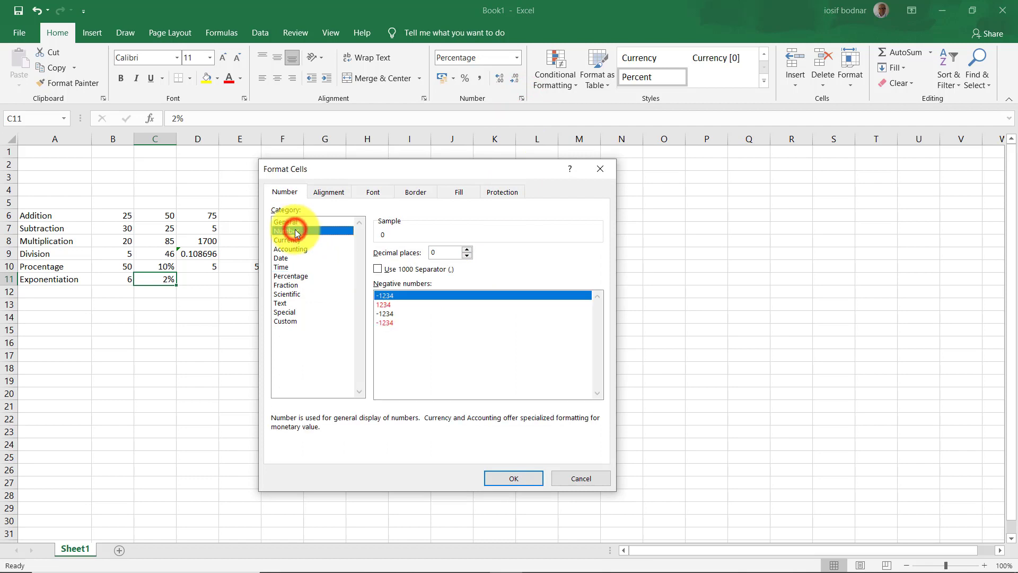
click(511, 479)
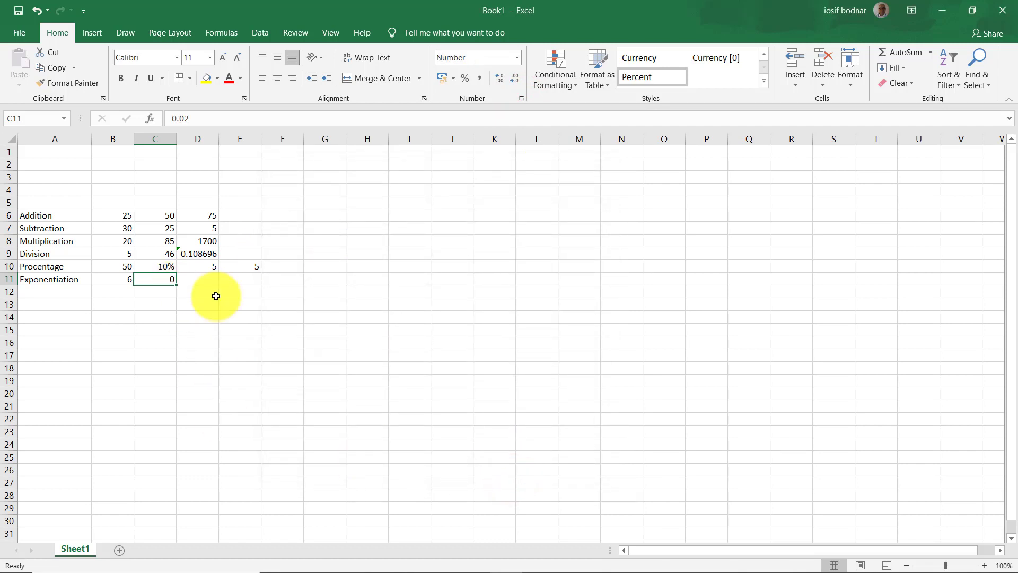
text(2)
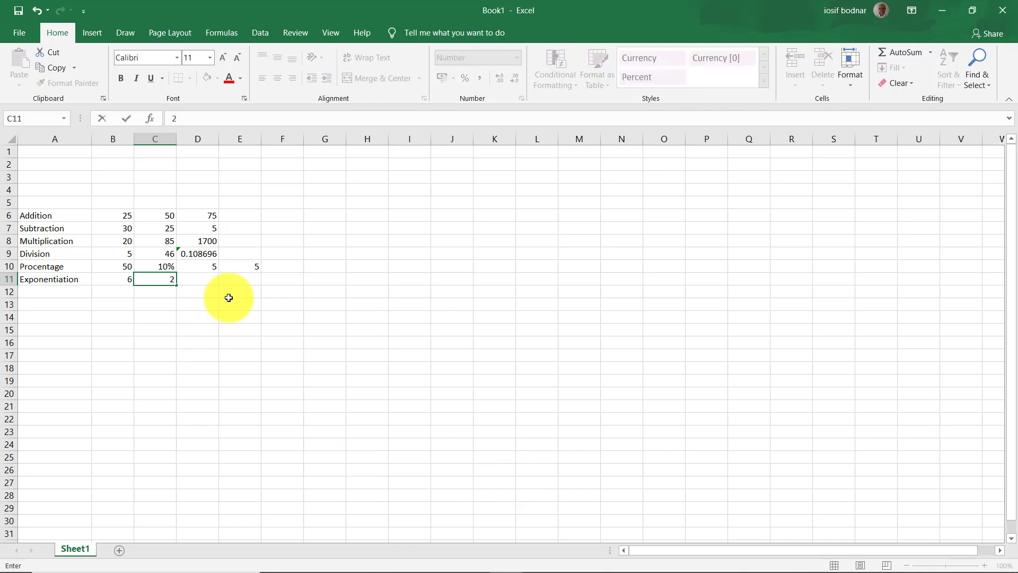
key(Tab)
- Enter =B11^C11 in D11 so Exponentiation shows 36
text(=)
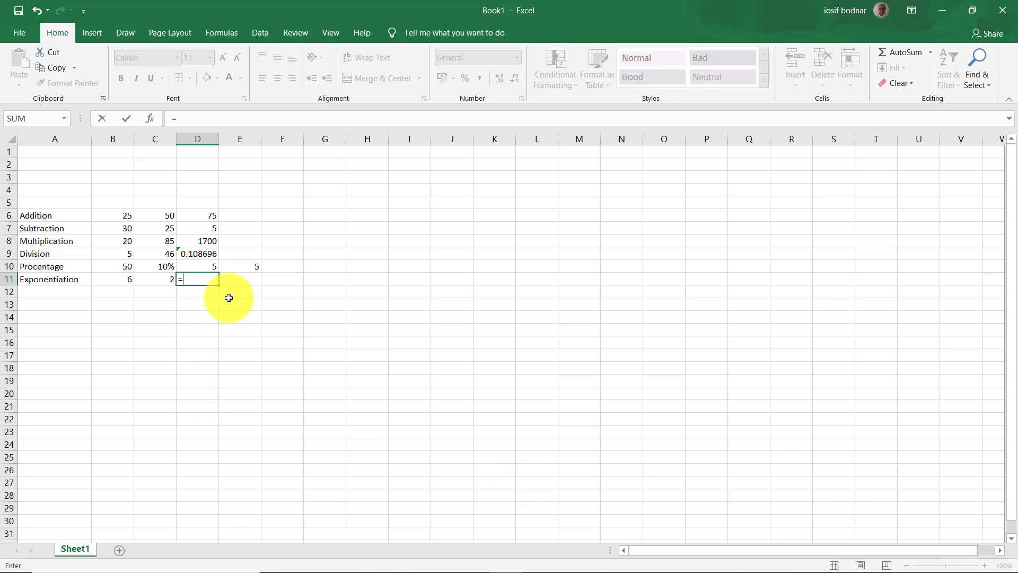
click(127, 281)
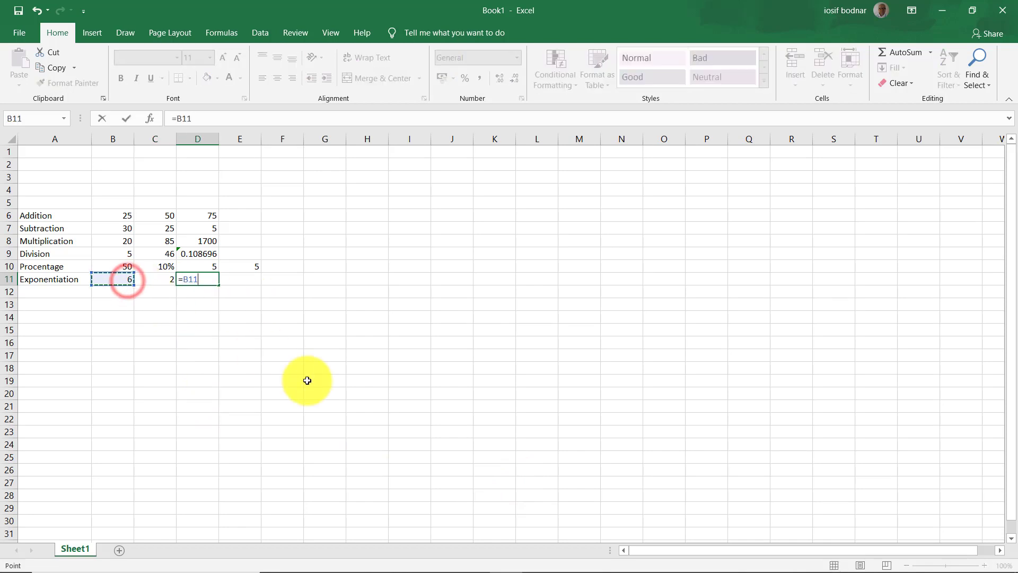
text(^)
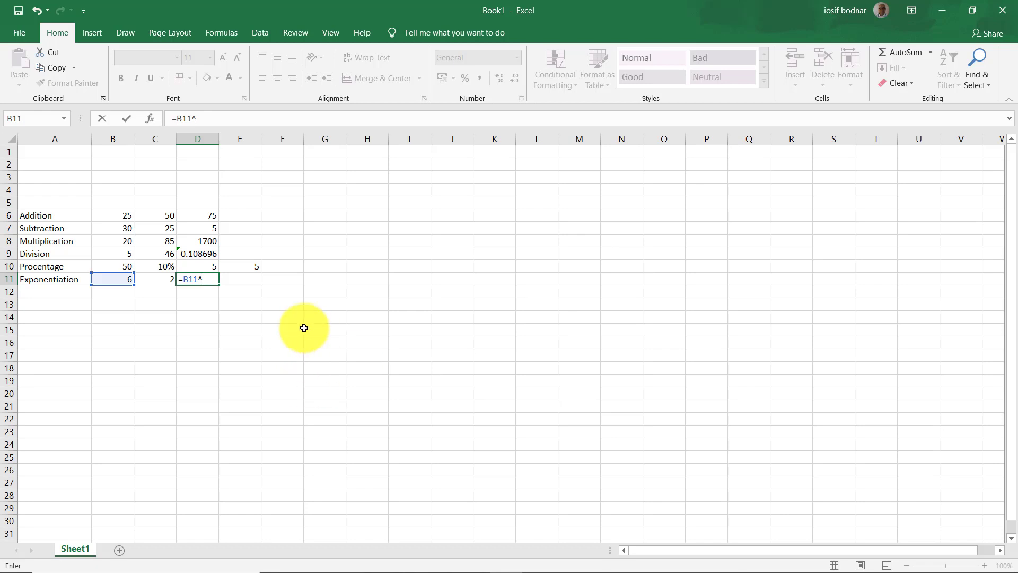
click(156, 280)
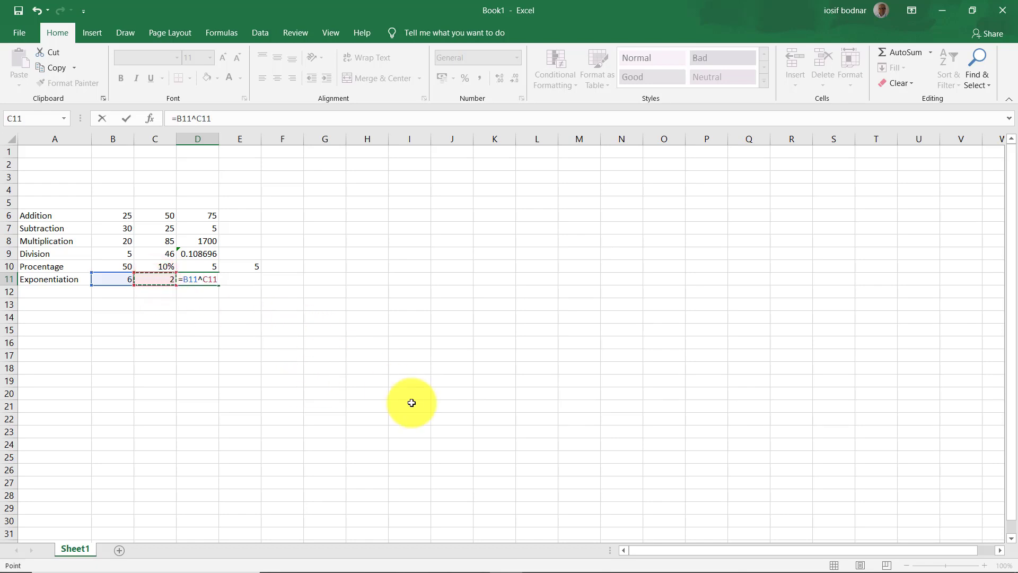
key(Return)
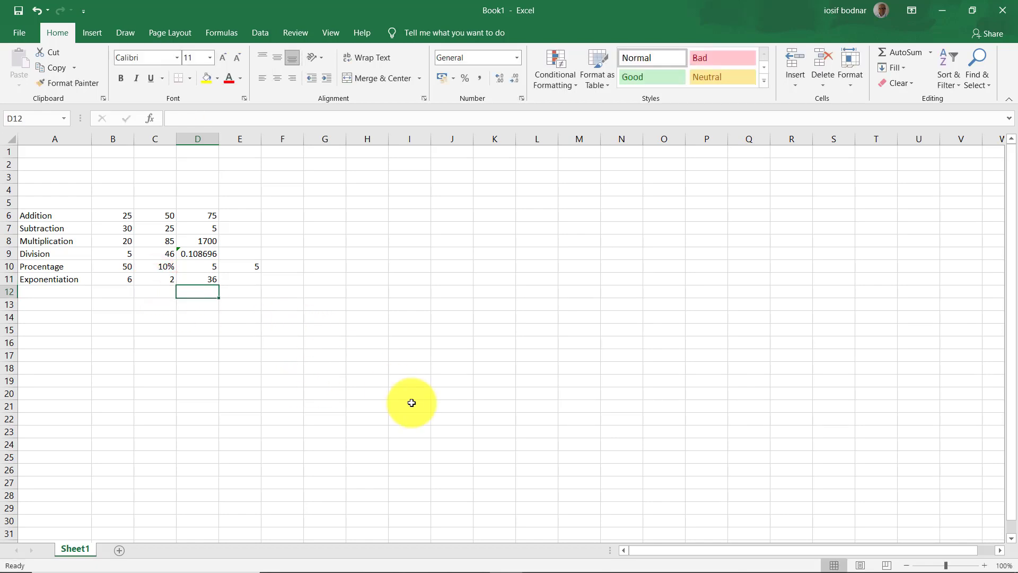
- Reselect D11 and review its formula in the formula bar without changing it
click(195, 278)
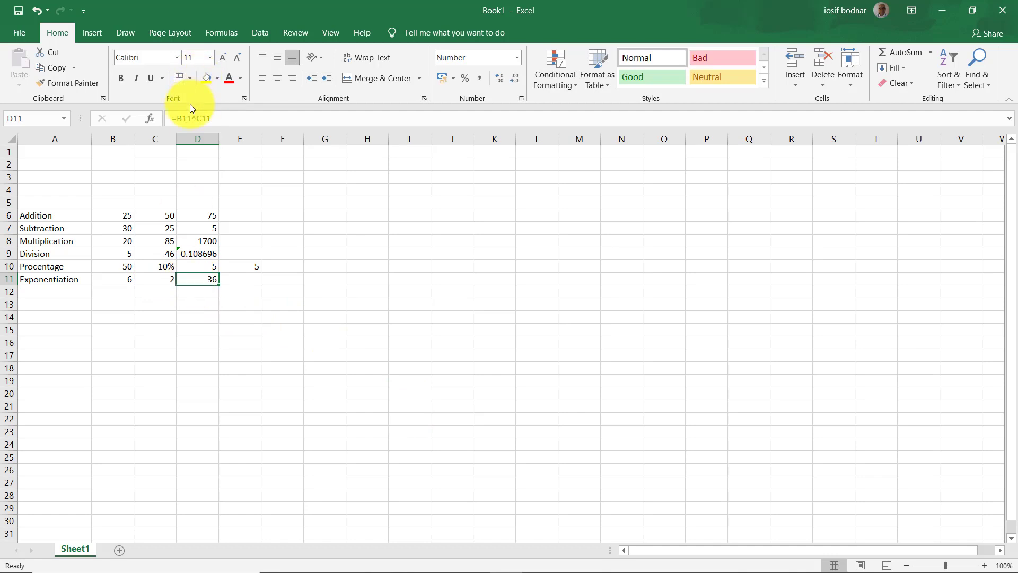
click(194, 118)
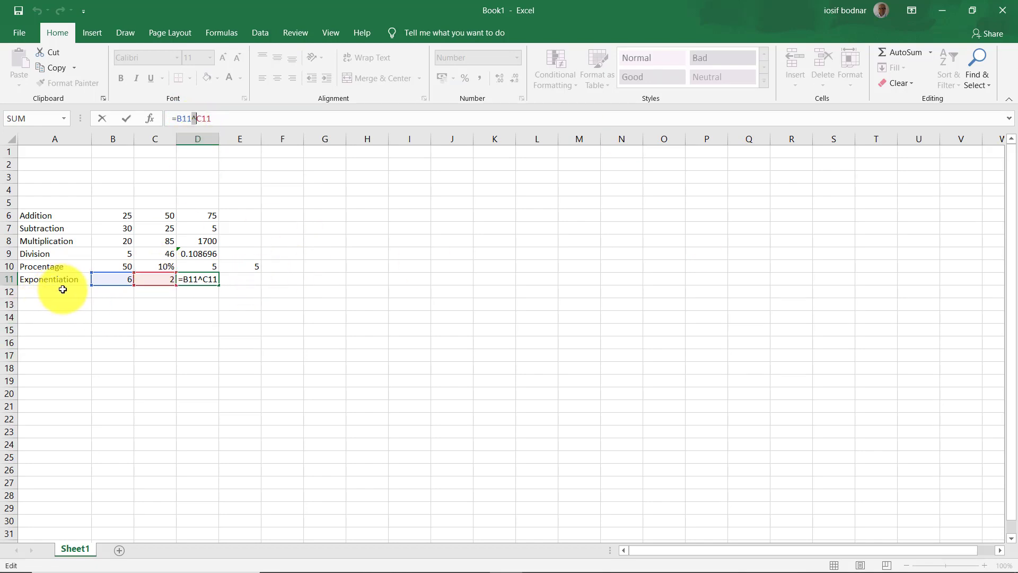
key(Return)
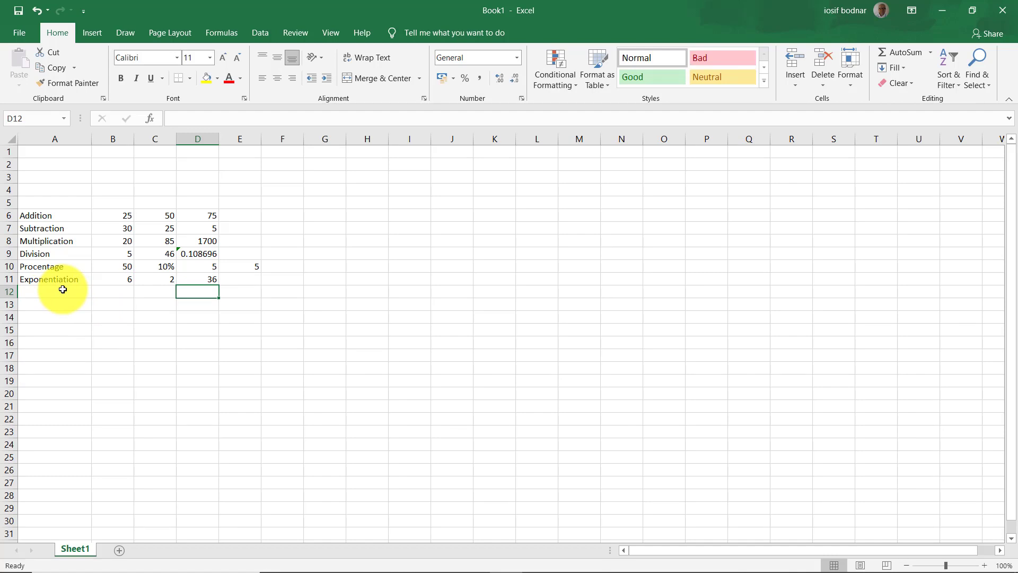
click(35, 215)
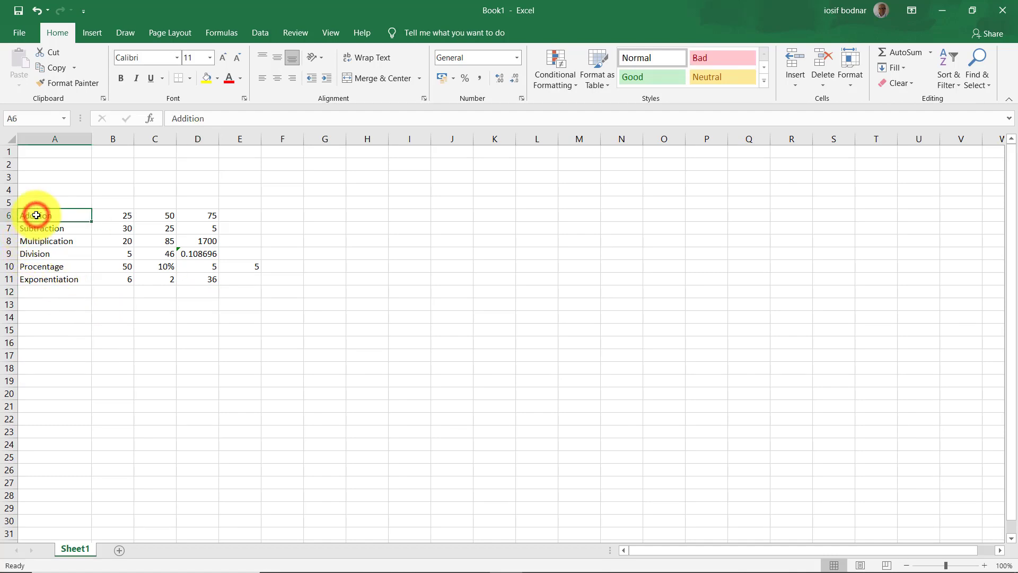
click(64, 228)
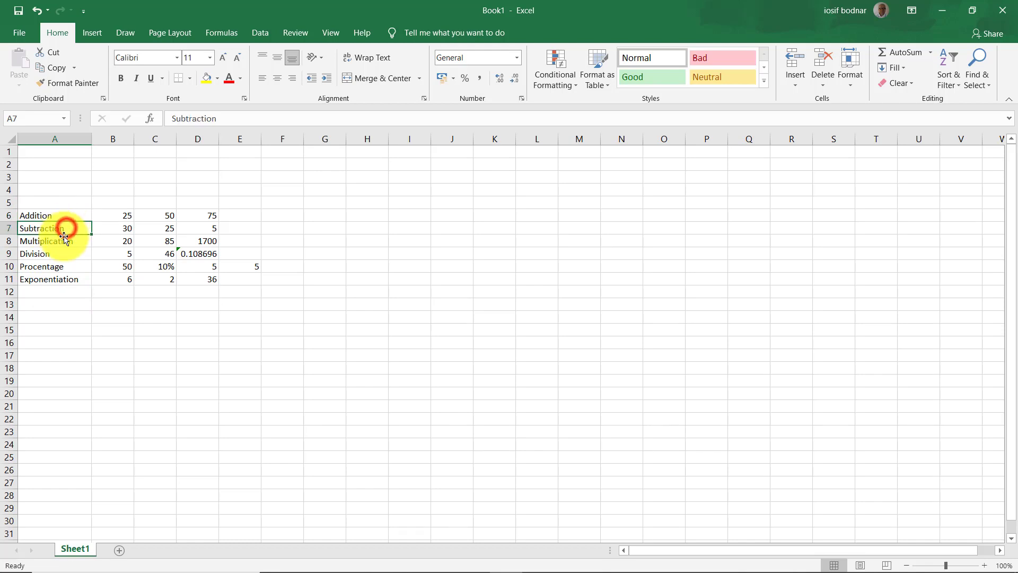
click(62, 241)
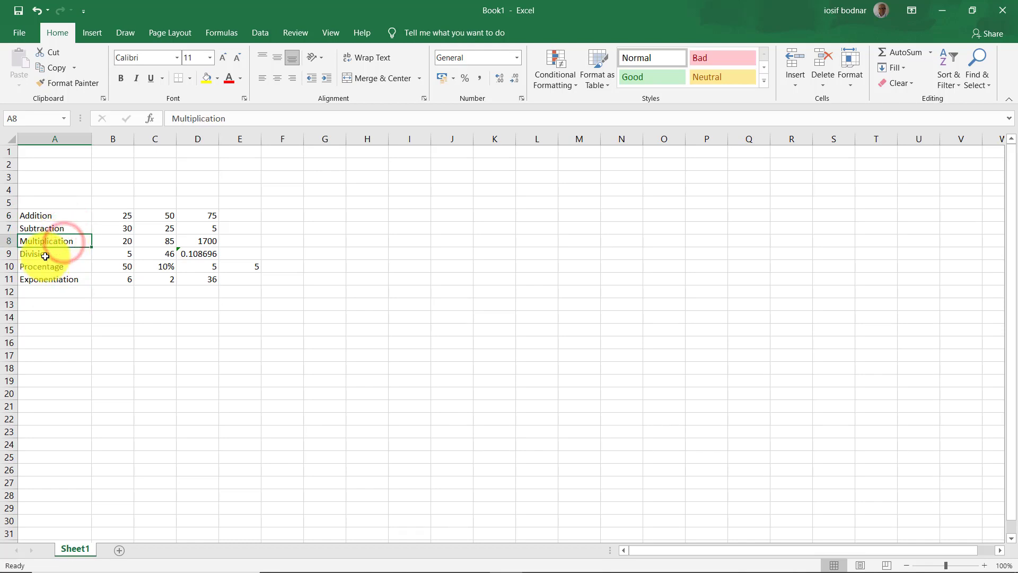
click(45, 254)
click(47, 267)
click(49, 280)
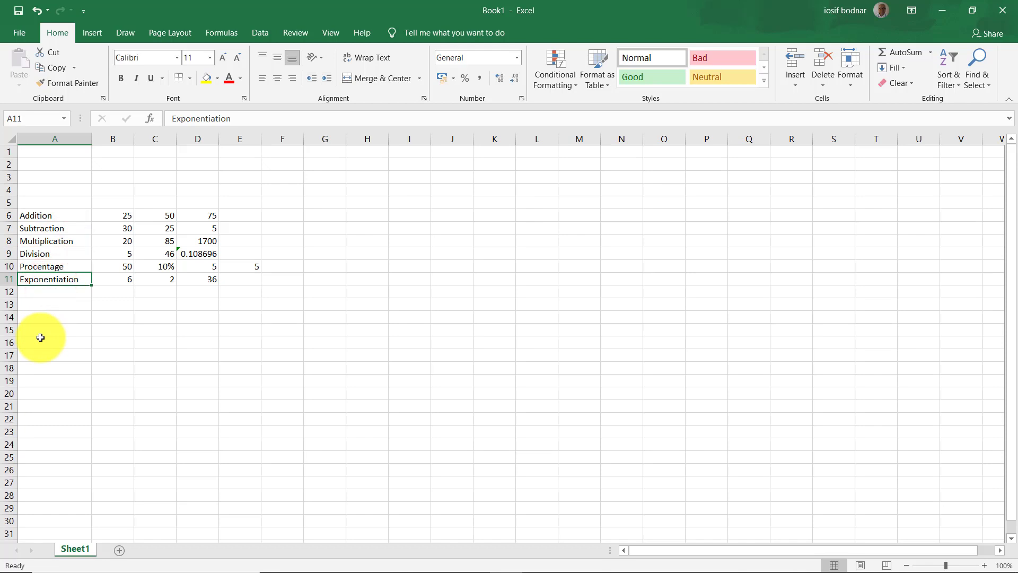
click(41, 239)
click(200, 241)
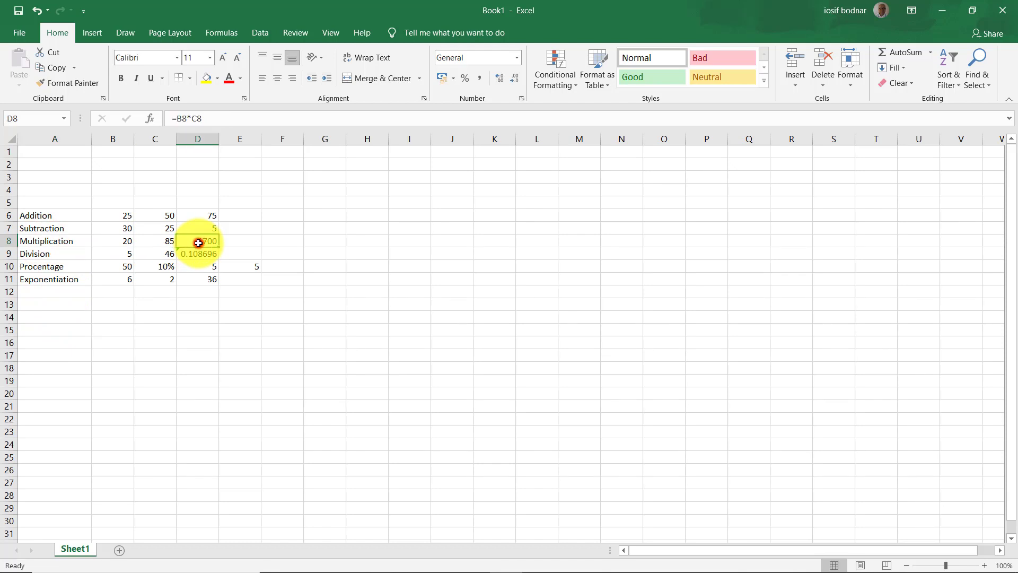
double_click(188, 118)
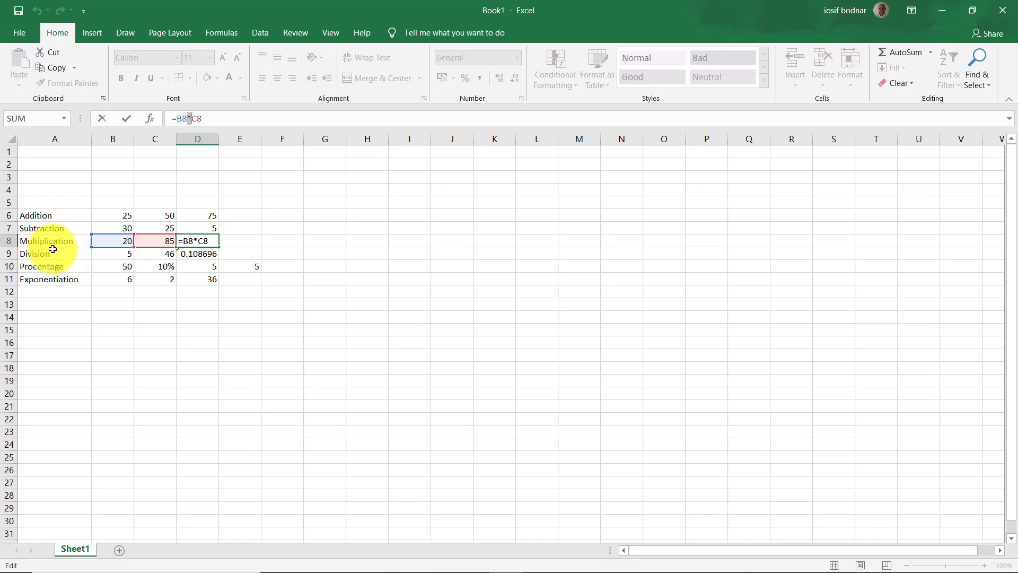
click(195, 252)
click(187, 118)
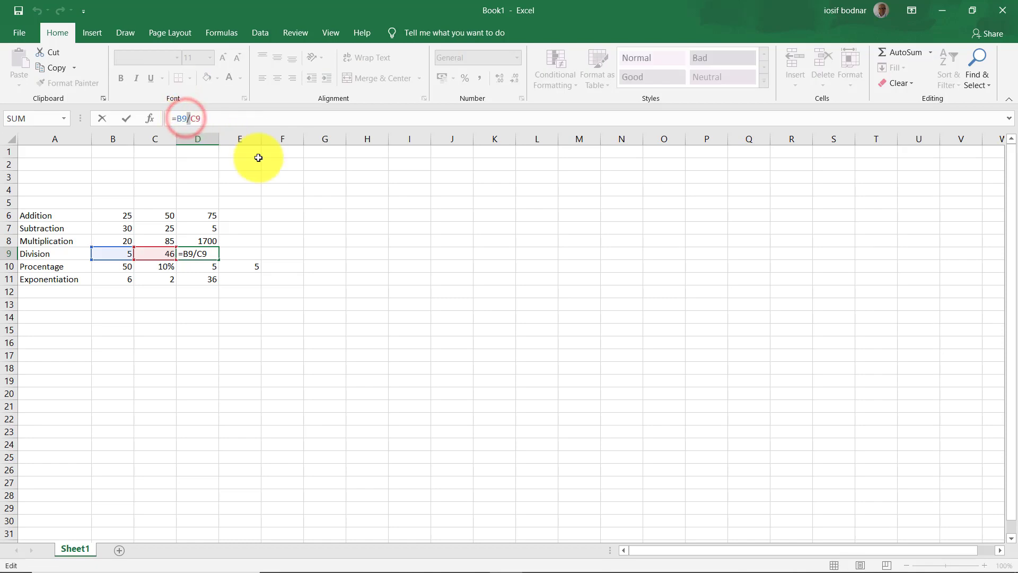
click(171, 269)
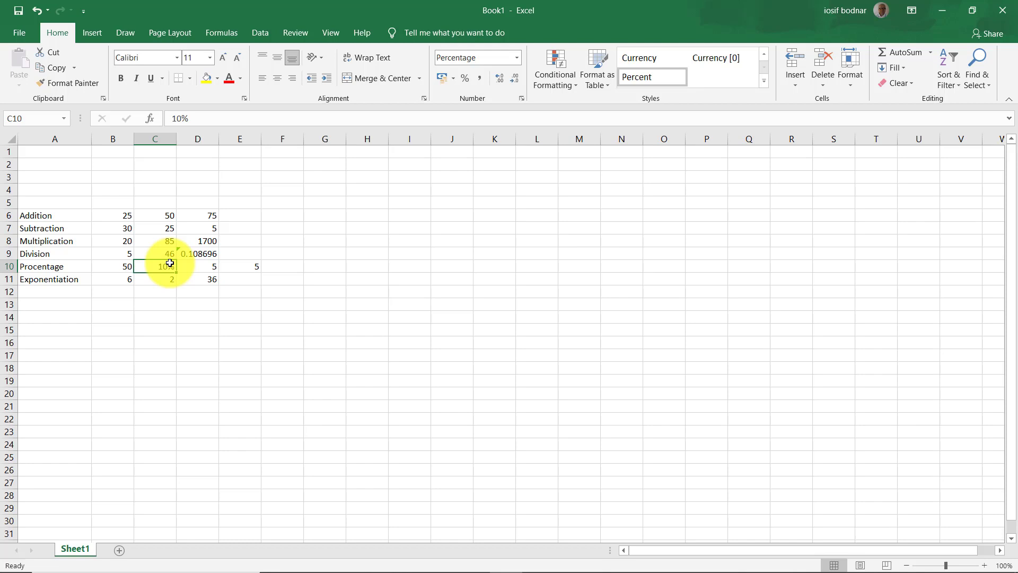
click(200, 278)
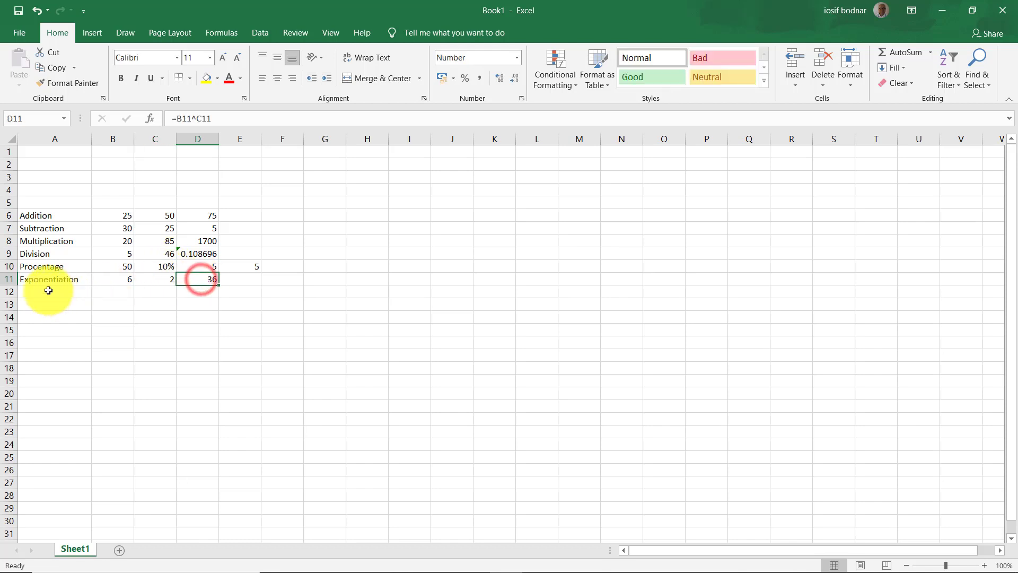
click(191, 117)
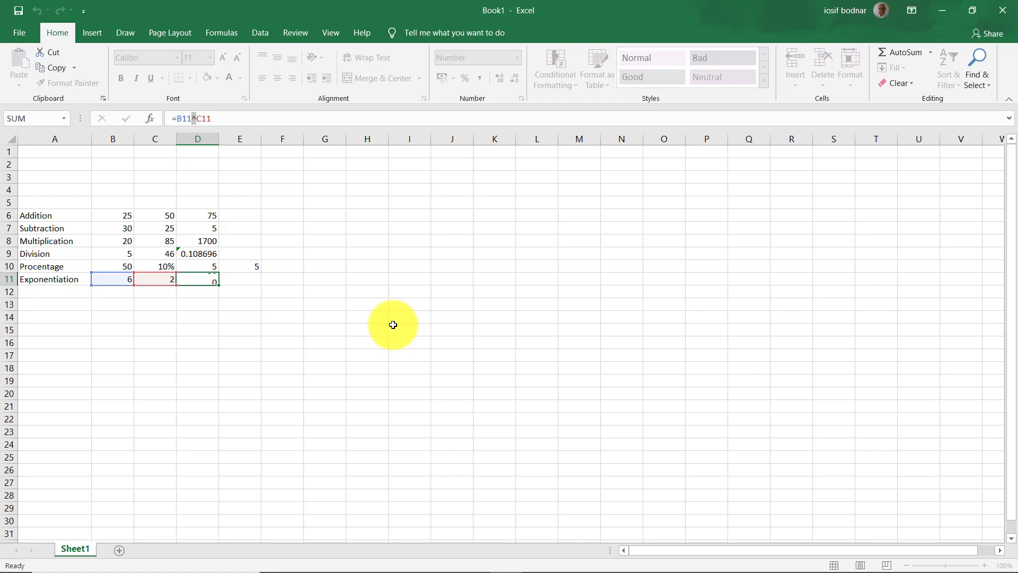
key(Return)
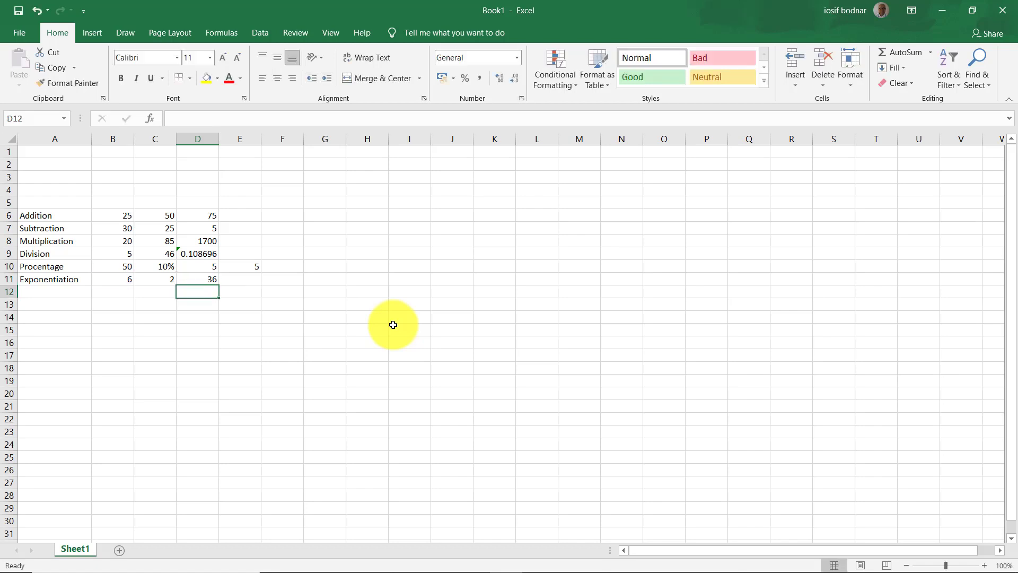